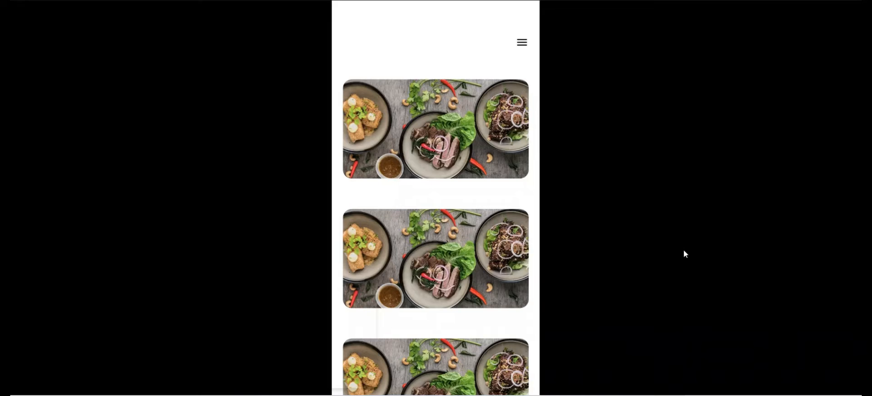
# Open the sidebar menu in the finished prototype preview and close it again.
pyautogui.click(523, 42)
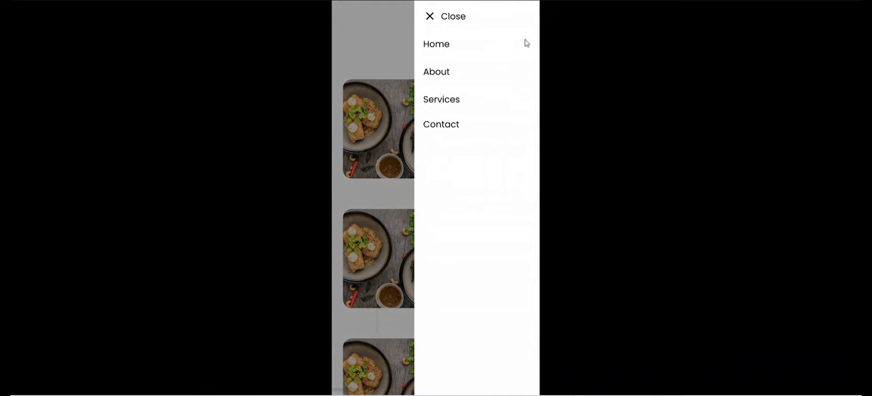
pyautogui.click(429, 15)
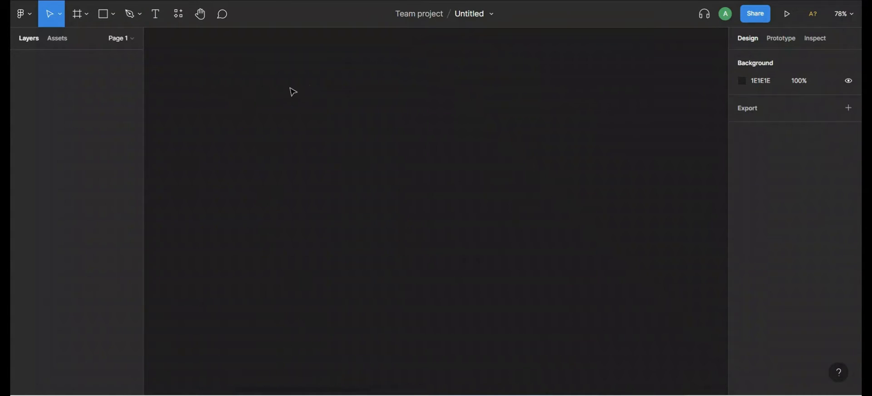
# Try to rename the untitled file as sidebar.
pyautogui.click(461, 17)
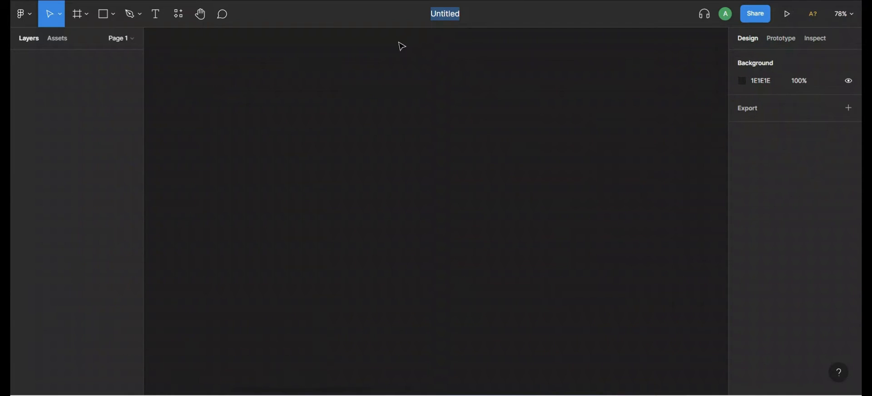
pyautogui.write('sidebar')
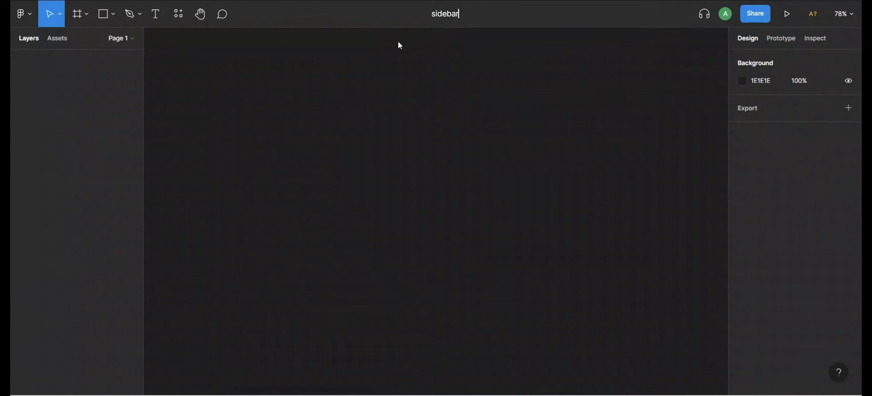
pyautogui.click(402, 46)
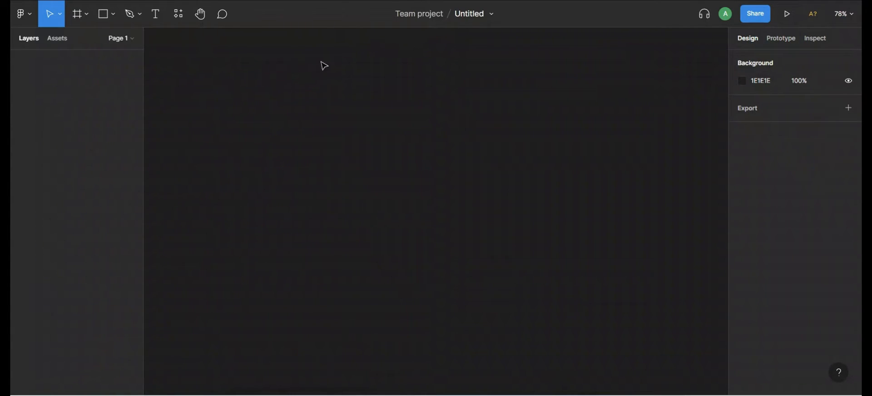
# Add a frame with the iPhone 11 Pro / X phone preset to the empty canvas.
pyautogui.click(86, 14)
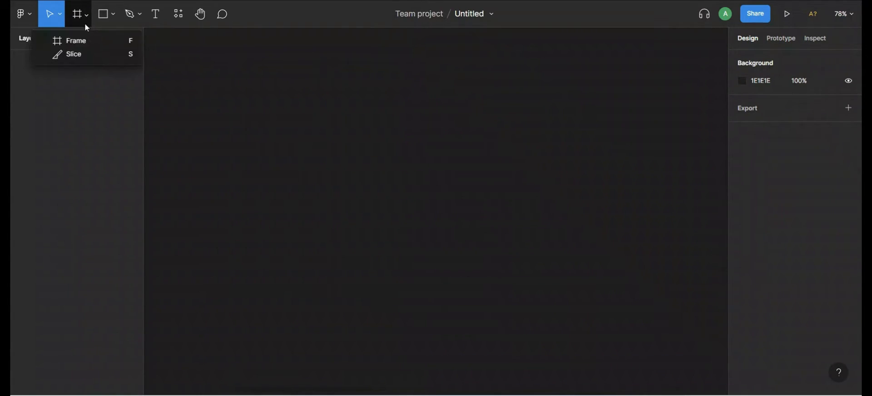
pyautogui.click(83, 42)
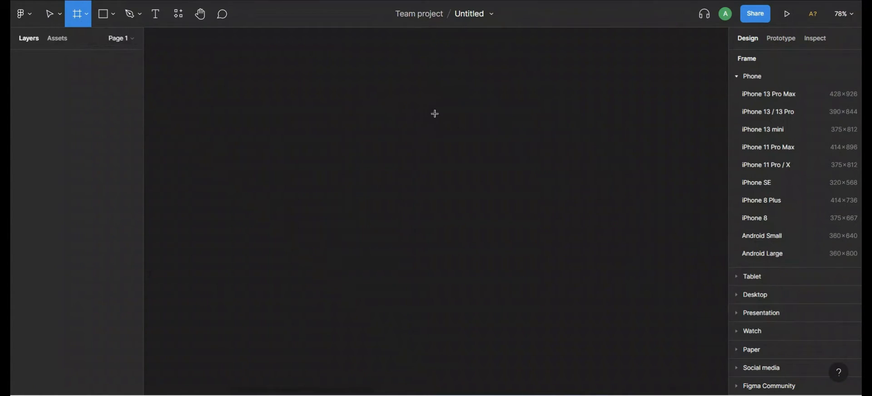
pyautogui.click(767, 166)
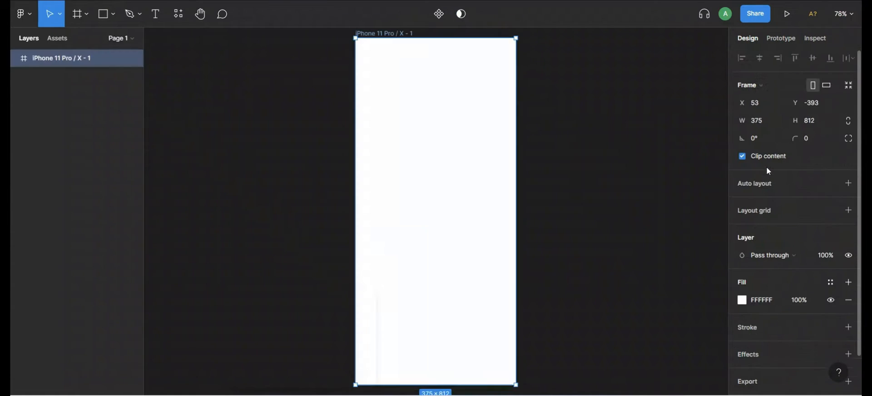
# Add a layout grid to the phone frame and change it to columns with a count of 8.
pyautogui.click(835, 211)
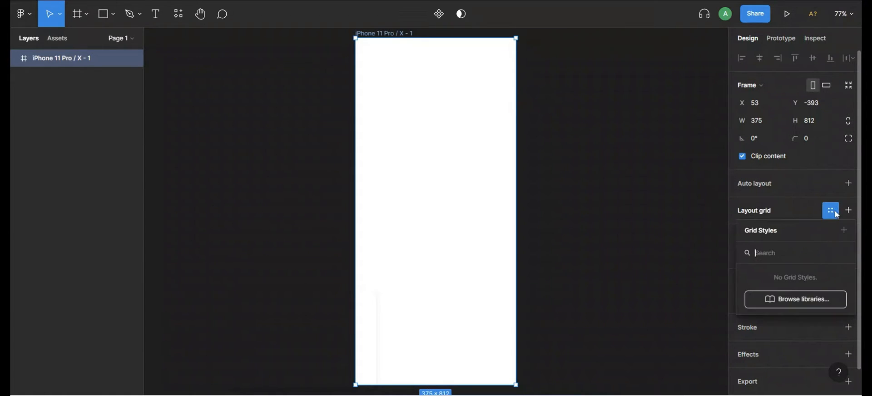
pyautogui.click(850, 210)
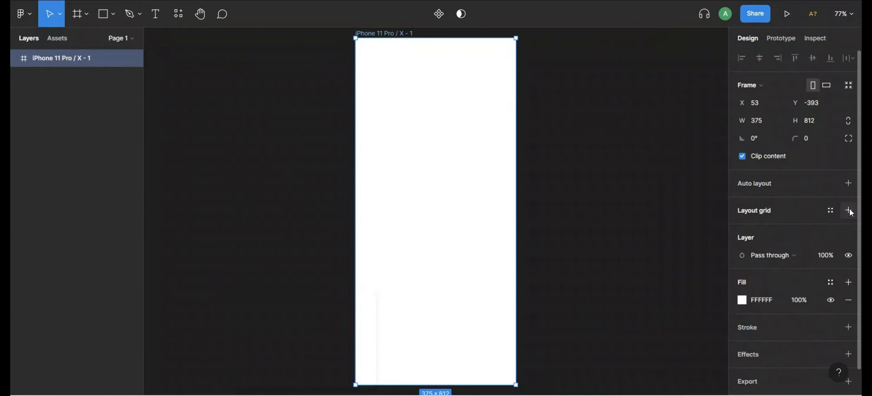
pyautogui.click(850, 209)
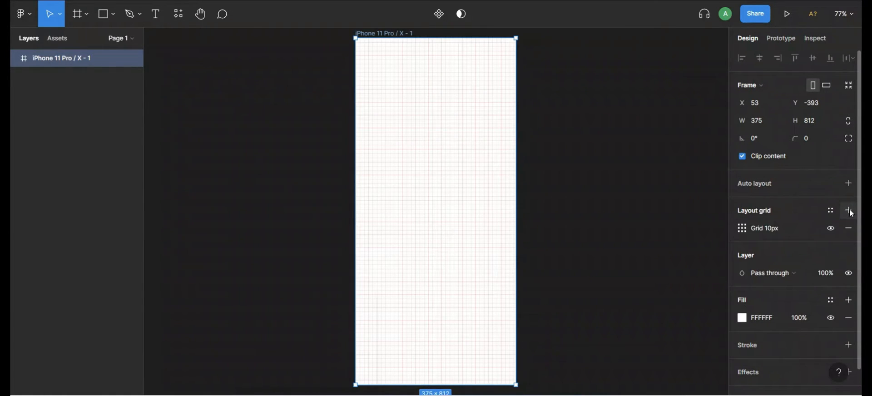
pyautogui.click(743, 230)
pyautogui.click(622, 231)
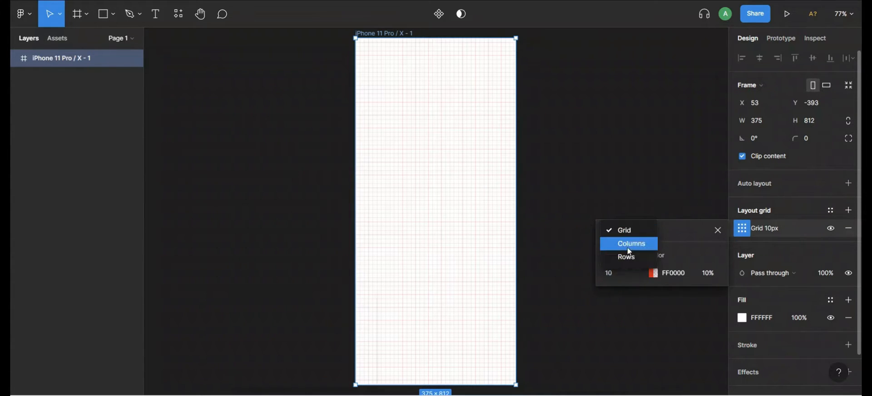
pyautogui.click(630, 244)
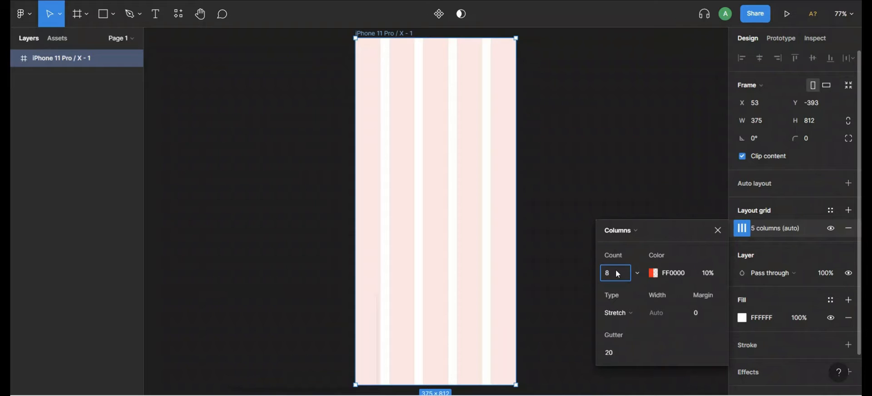
# Set the column grid's margin to 20 and its gutter to 8, and close the grid settings.
pyautogui.click(707, 320)
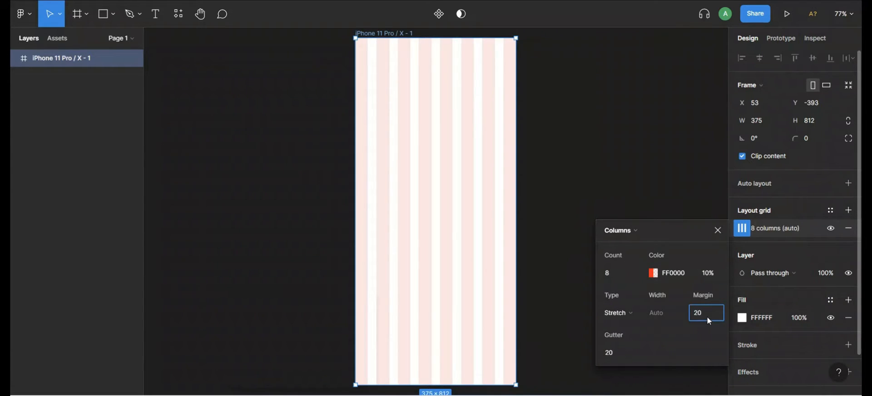
pyautogui.write('20')
pyautogui.click(620, 353)
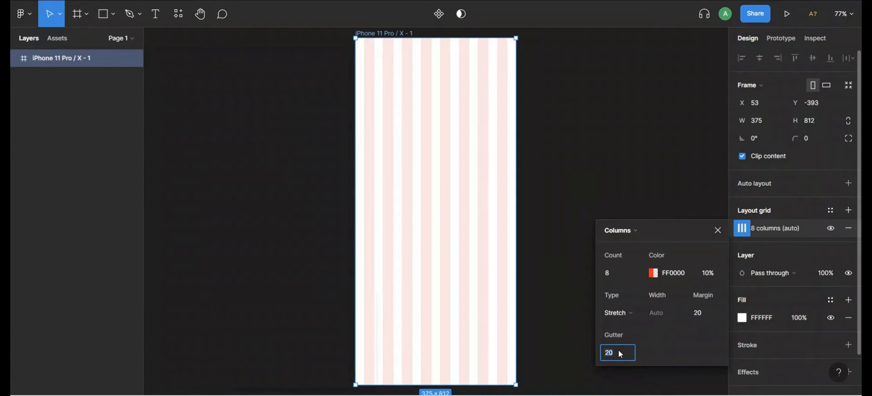
pyautogui.press('Return')
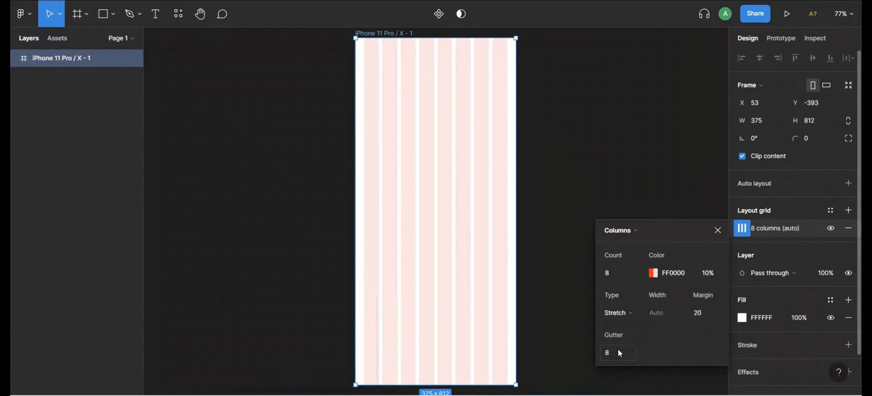
pyautogui.click(719, 230)
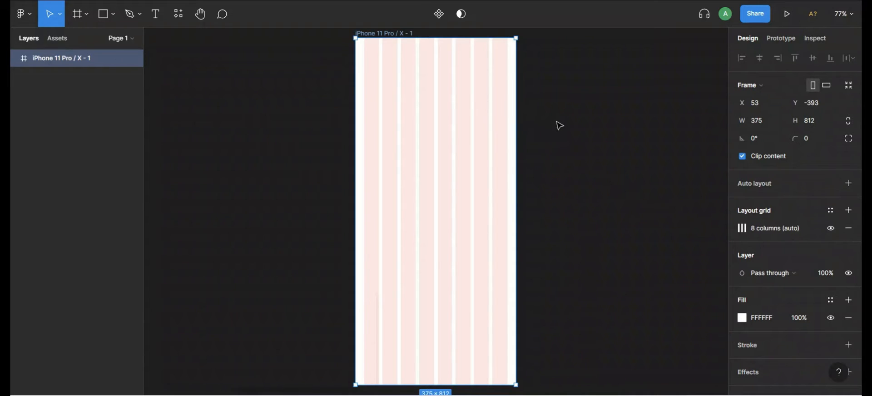
# Run the Iconify plugin from the canvas and search its icons for hamburger menu.
pyautogui.hscroll(5, 554, 127)
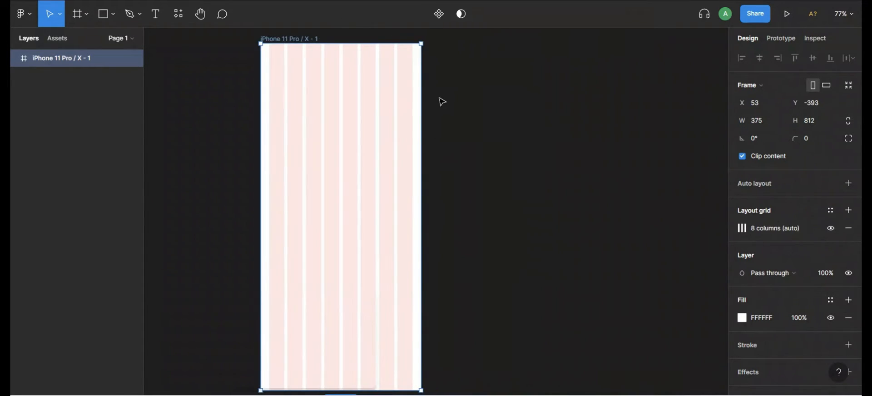
pyautogui.click(452, 87)
pyautogui.rightClick(450, 84)
pyautogui.moveTo(482, 180)
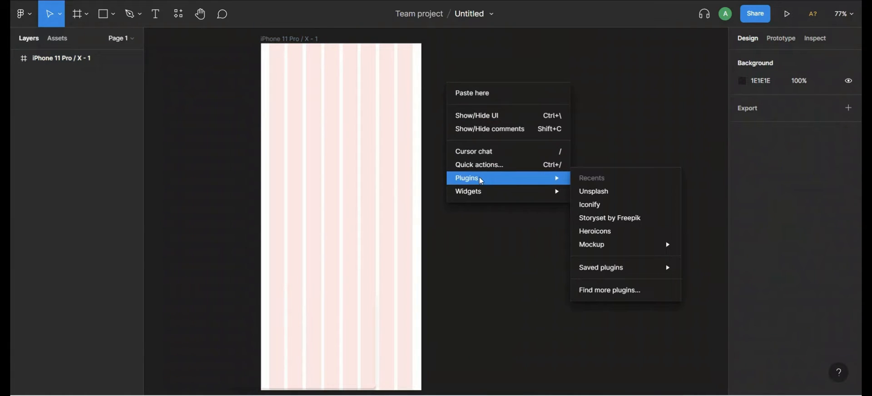
pyautogui.click(593, 208)
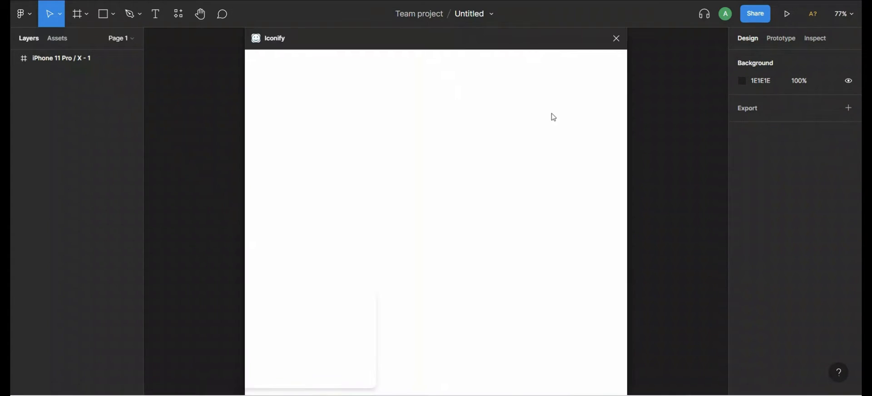
pyautogui.click(357, 116)
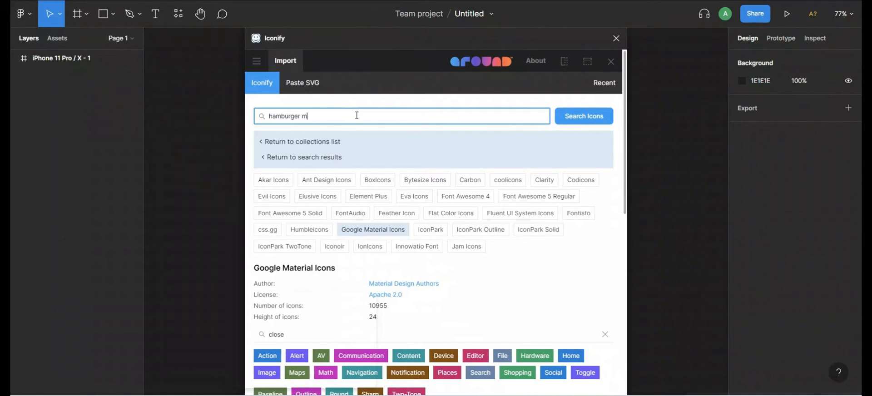
pyautogui.write('hamburger menu')
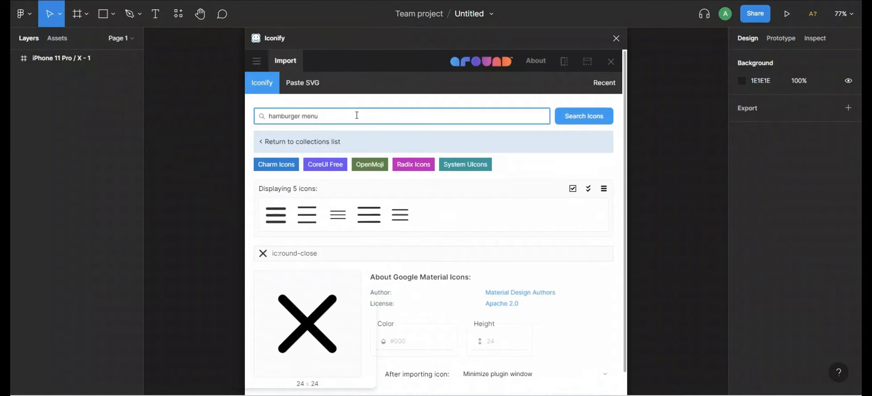
# Search for menu instead and narrow the results to the Google Material Icons set.
pyautogui.doubleClick(315, 116)
pyautogui.hotkey('ctrl', 'a')
pyautogui.write('m')
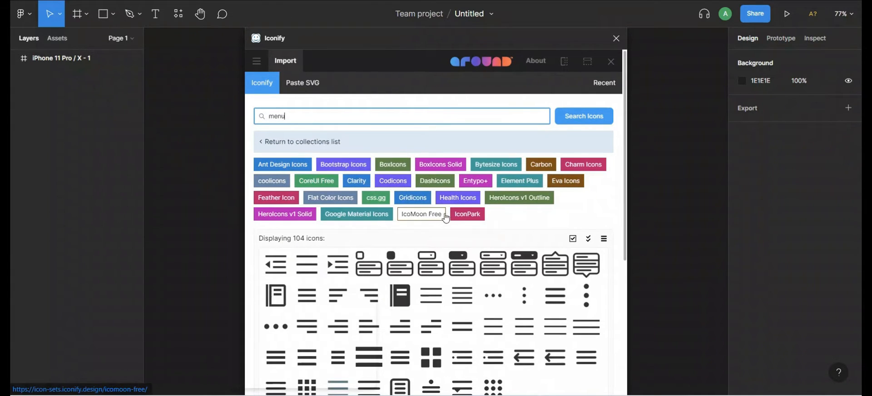
pyautogui.click(369, 216)
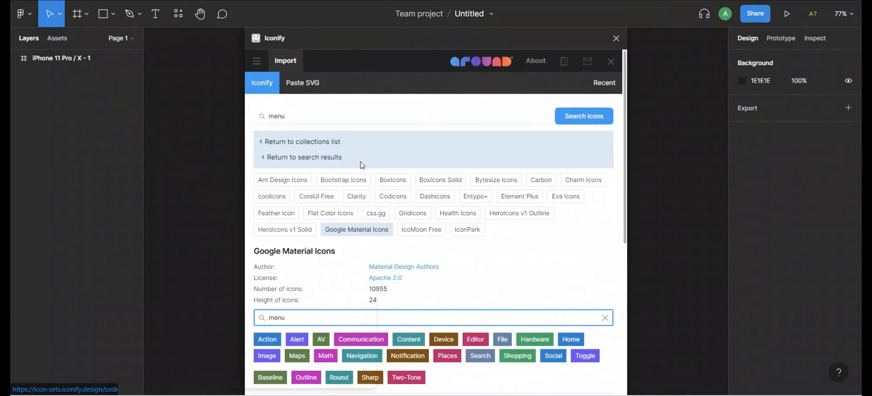
# Import the ic:round-close icon and place it inside the phone frame at about X 74, Y 350.
pyautogui.scroll(-6, 376, 196)
pyautogui.click(404, 265)
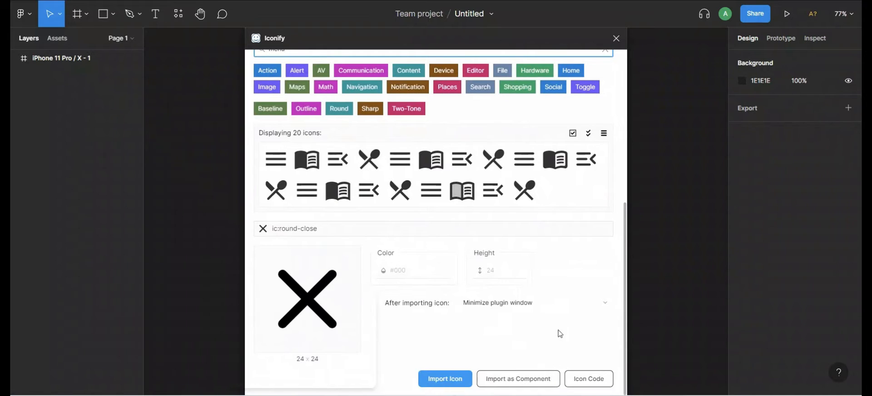
pyautogui.click(460, 380)
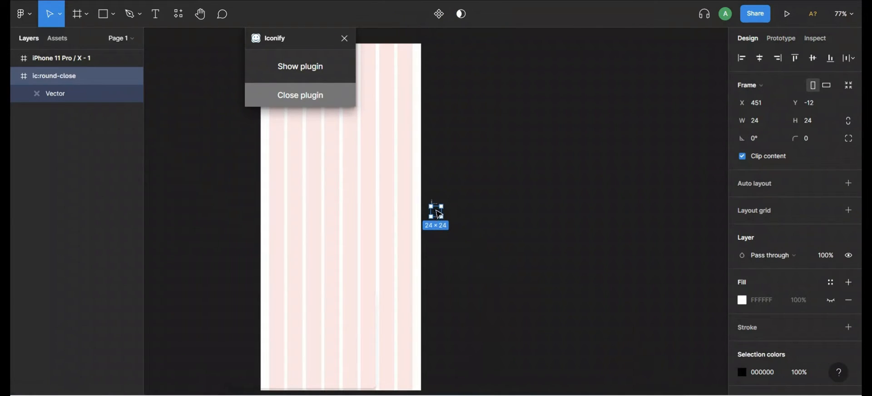
pyautogui.moveTo(439, 214); pyautogui.dragTo(293, 201)
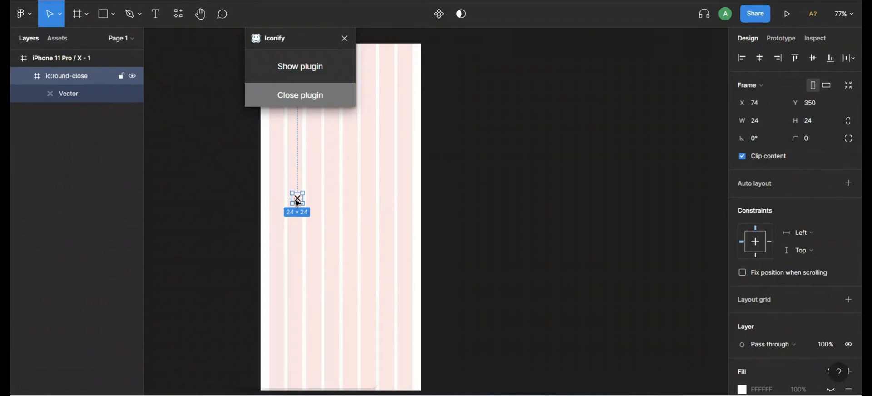
# Import the ic:round-menu icon from the Iconify results and place it beside the close icon at about X 164, Y 350.
pyautogui.click(300, 73)
pyautogui.click(306, 120)
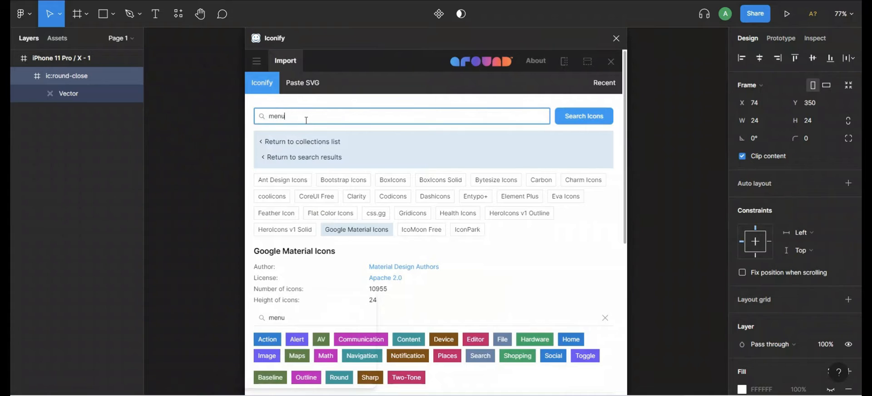
pyautogui.scroll(-5, 306, 120)
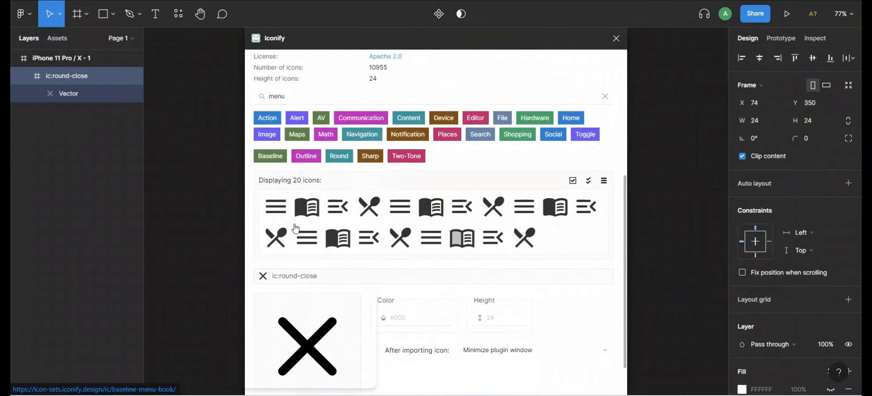
pyautogui.click(527, 218)
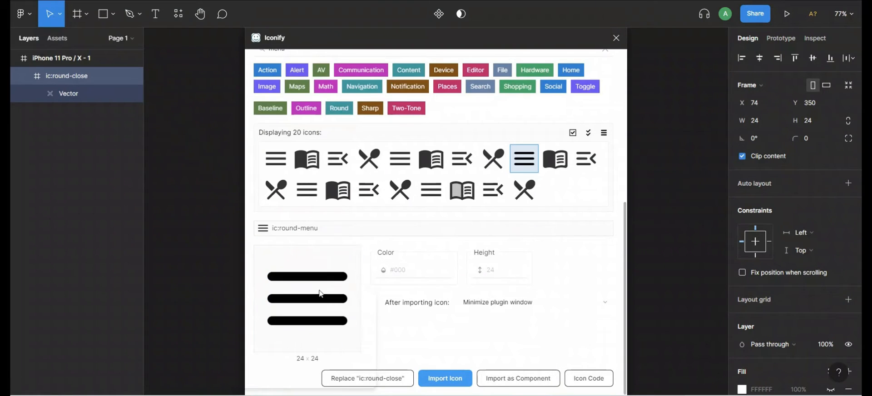
pyautogui.click(445, 379)
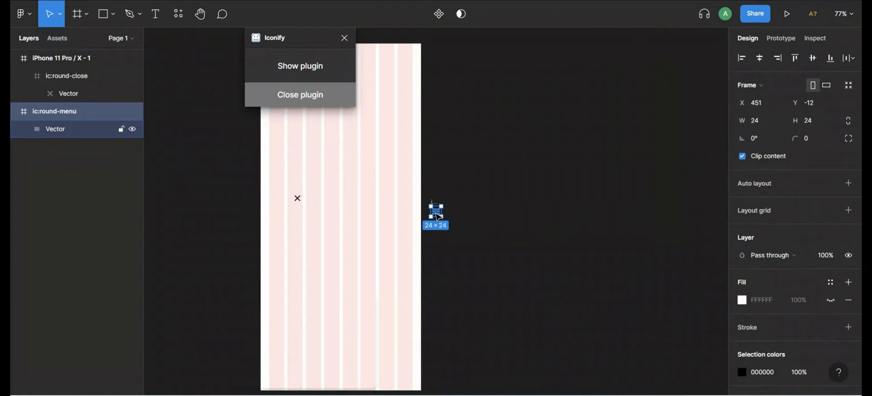
pyautogui.moveTo(438, 217); pyautogui.dragTo(338, 204)
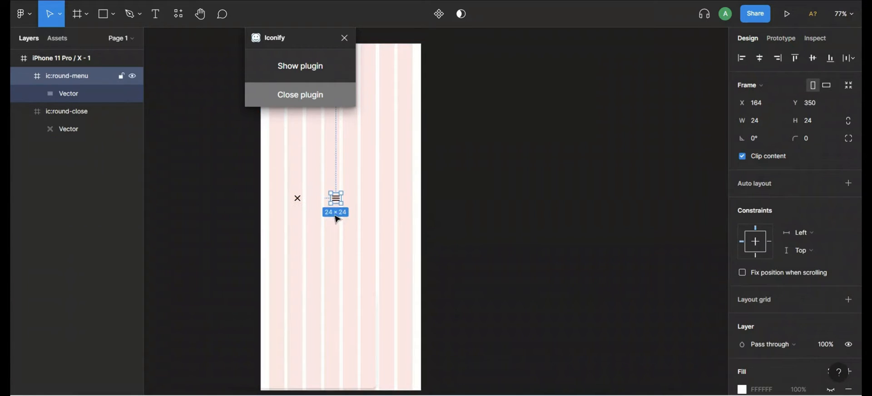
pyautogui.click(313, 214)
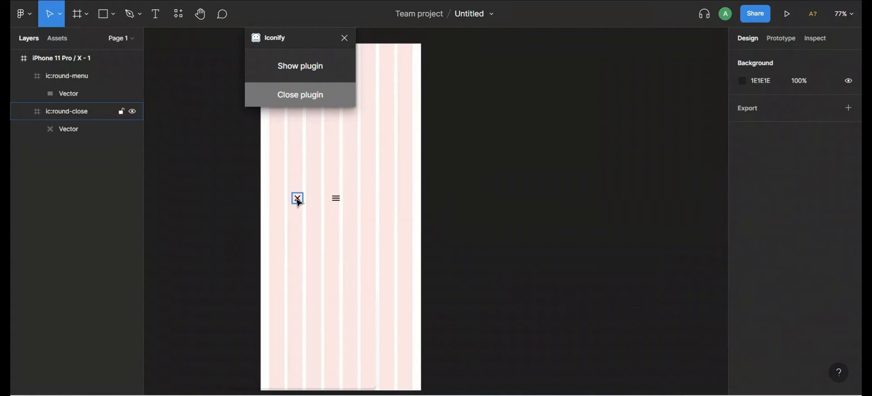
# Reopen Iconify, search for close within the Google Material Icons set, browse the results and close the plugin.
pyautogui.click(286, 65)
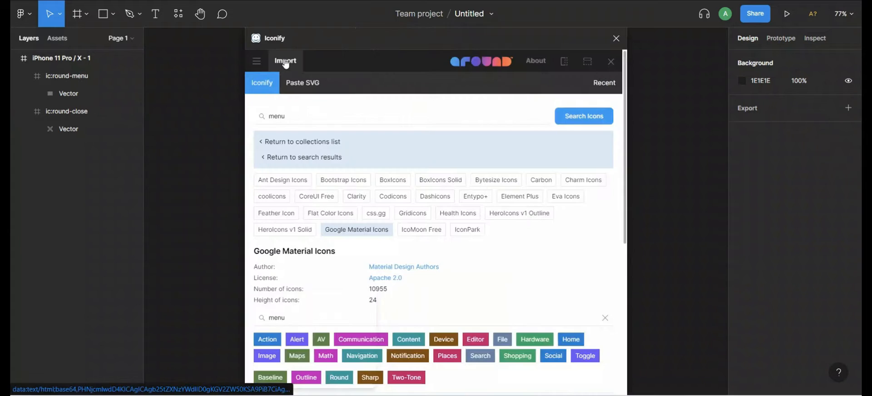
pyautogui.click(262, 118)
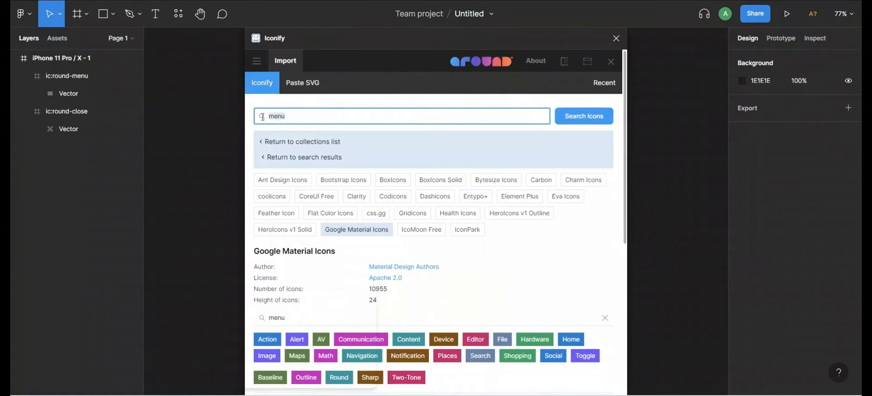
pyautogui.write('close')
pyautogui.press('Return')
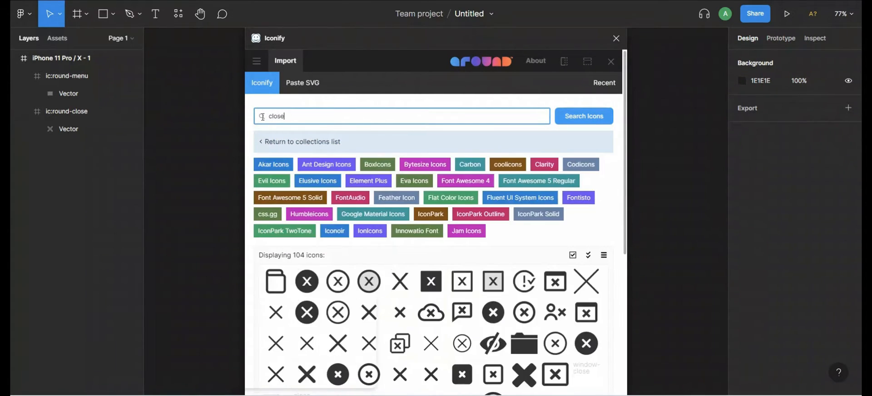
pyautogui.click(354, 215)
pyautogui.scroll(-5, 388, 250)
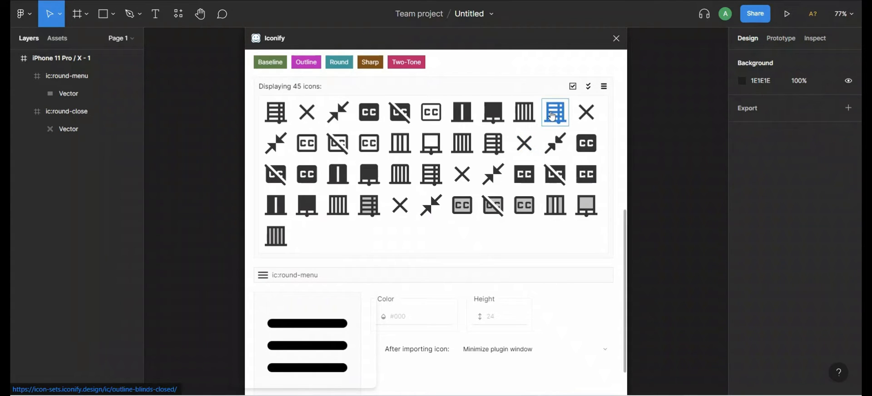
pyautogui.click(616, 39)
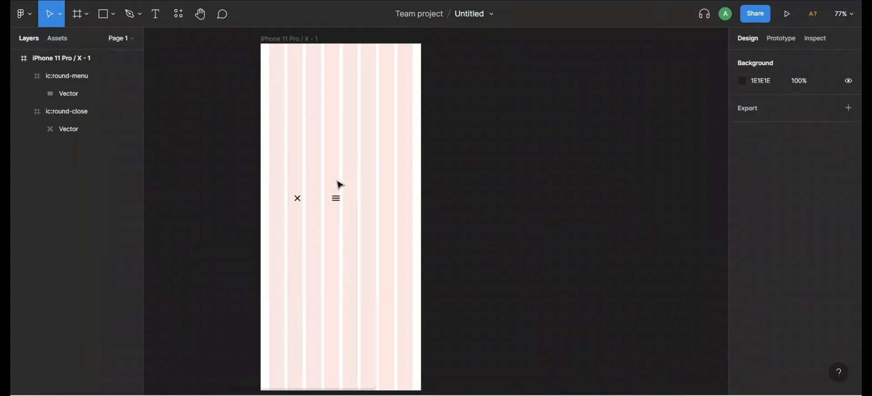
# Move the menu icon to the phone frame's left side and place the close icon above it at about X 39, Y 346.
pyautogui.click(337, 202)
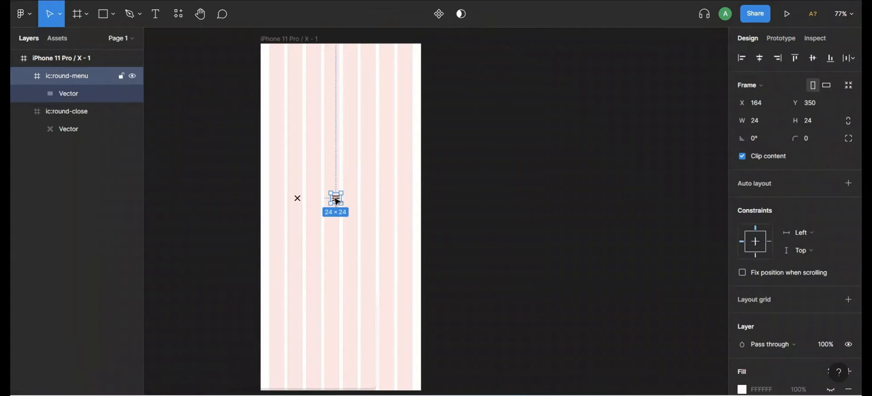
pyautogui.moveTo(337, 202); pyautogui.dragTo(286, 202)
pyautogui.click(296, 204)
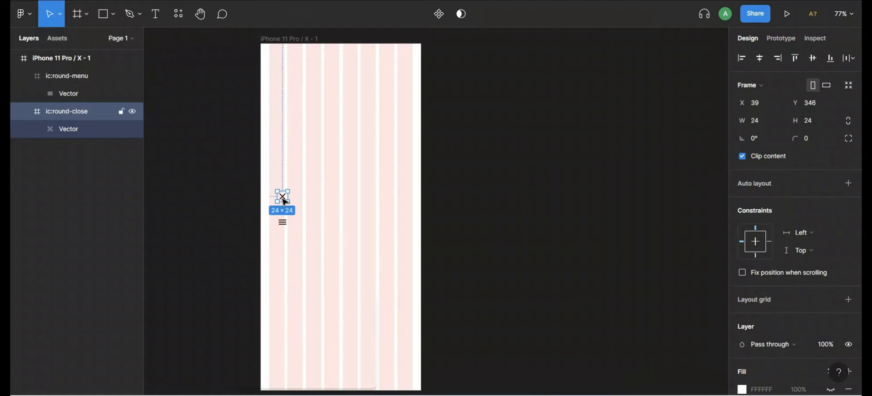
pyautogui.click(465, 119)
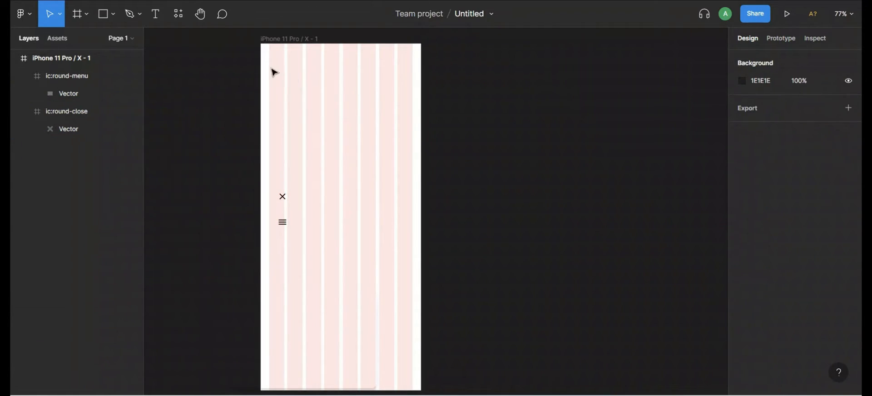
pyautogui.click(104, 14)
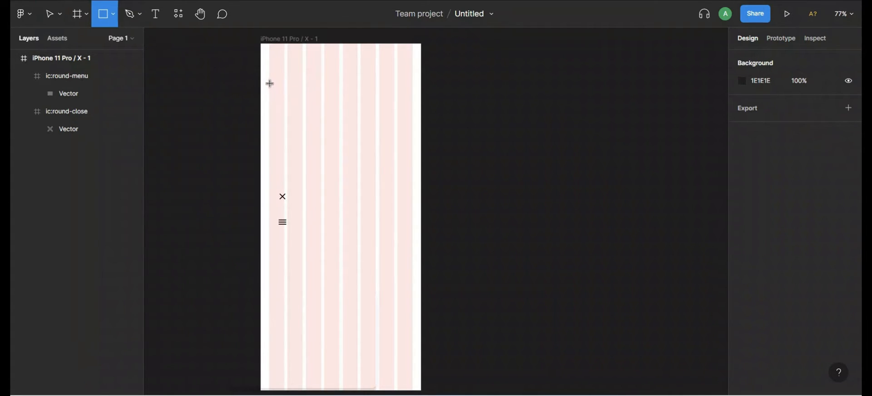
pyautogui.click(51, 14)
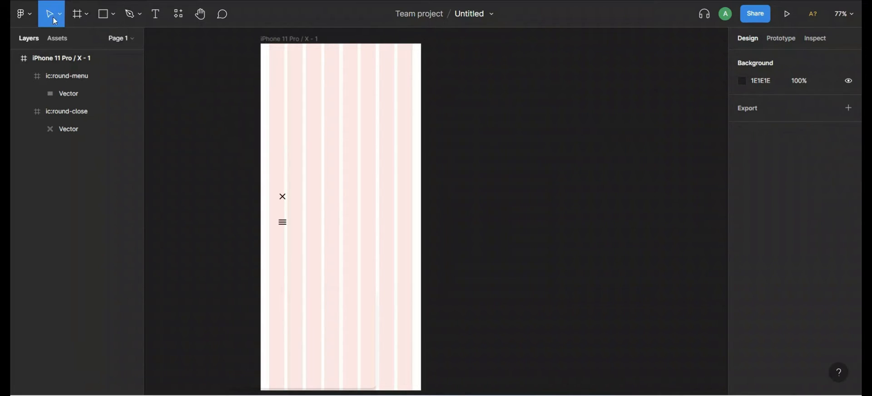
# Move the menu icon to the phone frame's upper-right corner, fine-tuning its position to X 331, Y 32.
pyautogui.moveTo(285, 223); pyautogui.dragTo(410, 75)
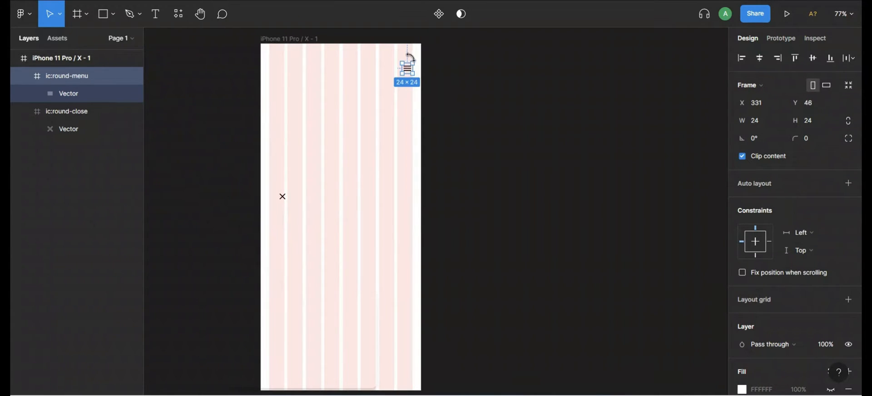
pyautogui.press('alt')
pyautogui.press('Up')
pyautogui.press('Up')
pyautogui.press('Up')
pyautogui.press('Up')
pyautogui.press('Up')
pyautogui.press('Up')
pyautogui.press('Up')
pyautogui.press('Up')
pyautogui.press('Up')
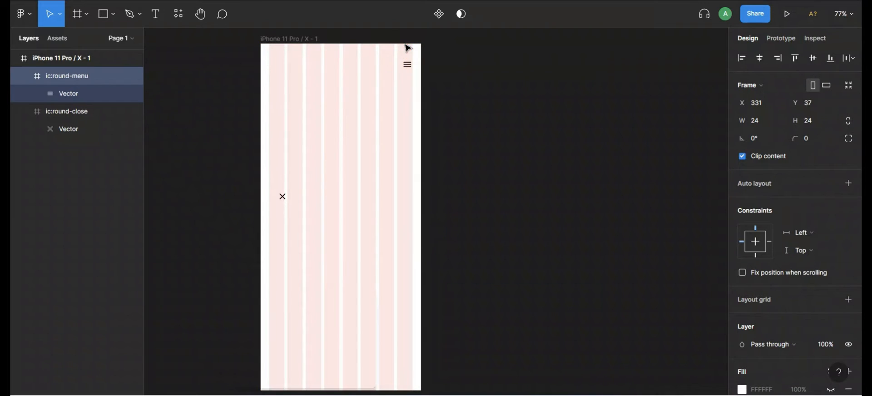
pyautogui.press('alt')
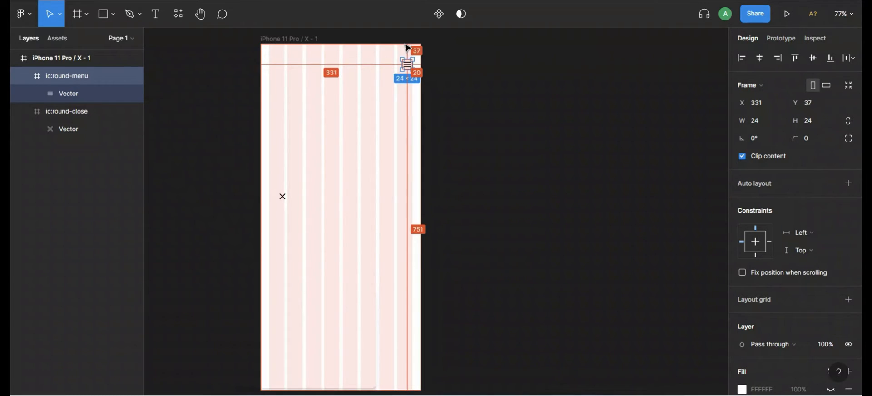
pyautogui.press('Up')
pyautogui.press('Up')
pyautogui.press('Up')
pyautogui.press('Up')
pyautogui.press('Up')
pyautogui.press('Up')
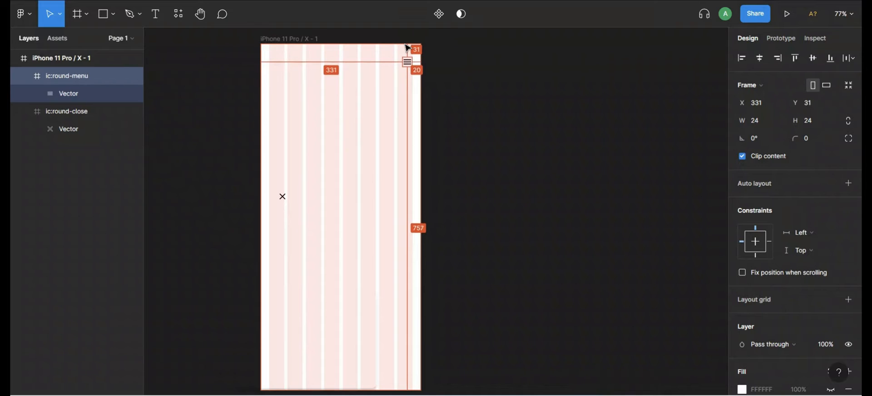
pyautogui.press('Down')
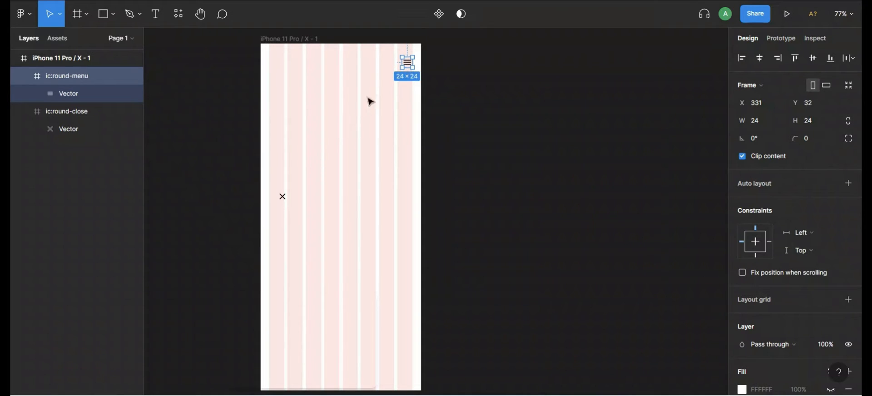
pyautogui.click(396, 96)
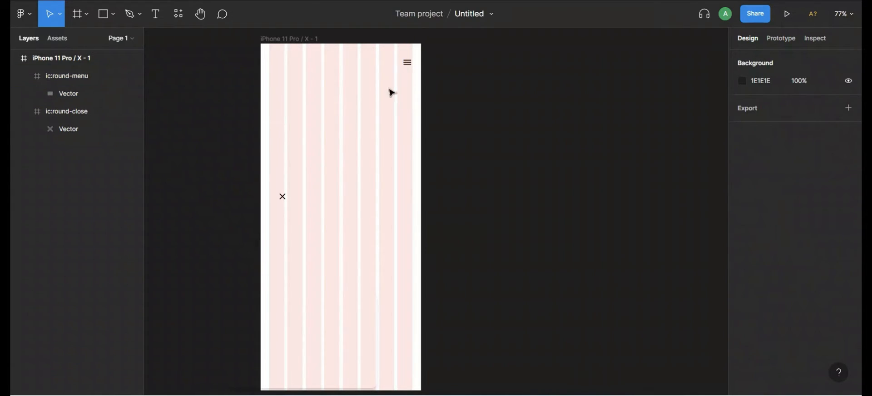
# Draw a 335 × 162 rectangle across the grid columns at X 20, Y 94 and give it a corner radius of 16.
pyautogui.click(105, 17)
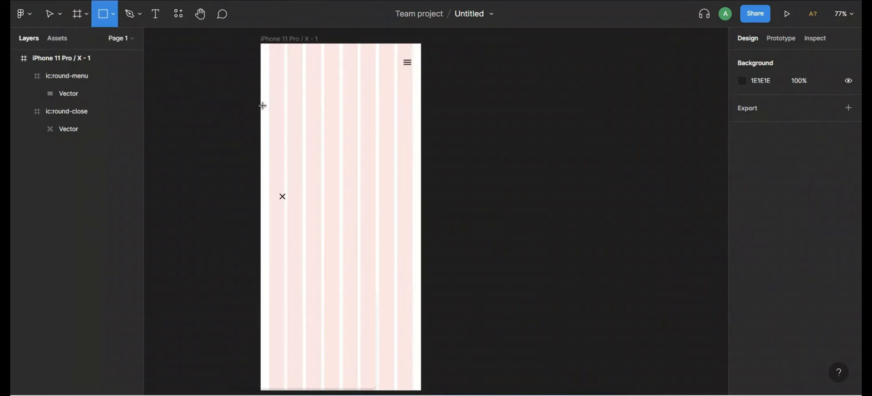
pyautogui.moveTo(270, 84)
pyautogui.mouseDown()
pyautogui.moveTo(367, 148)
pyautogui.moveTo(414, 154)
pyautogui.mouseUp()
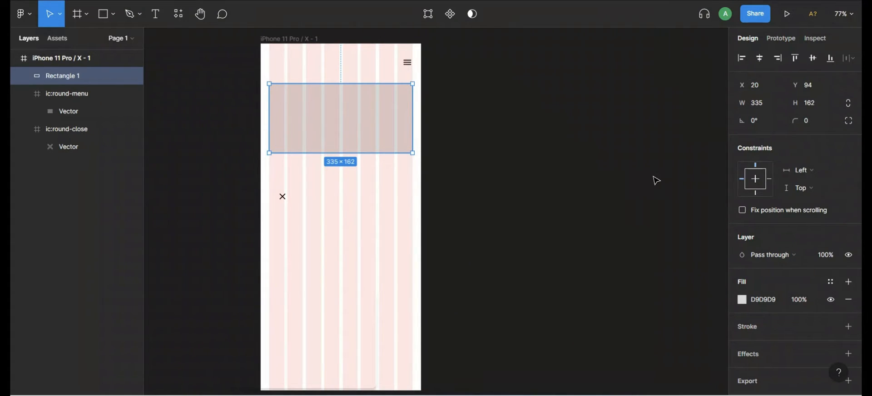
pyautogui.click(820, 128)
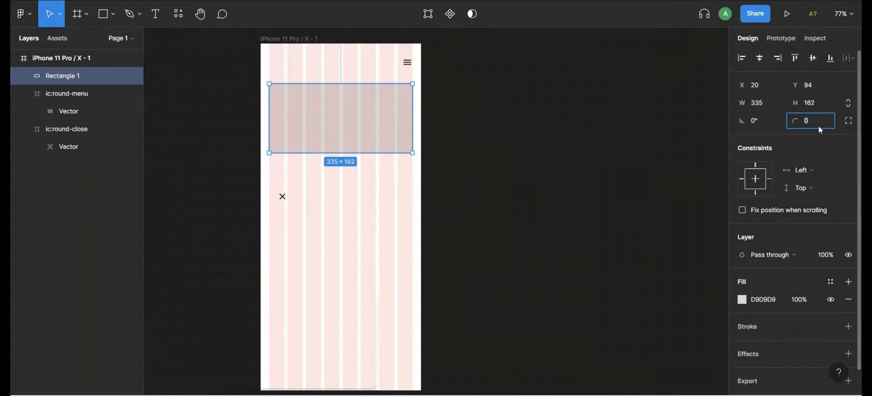
pyautogui.write('16')
pyautogui.press('Return')
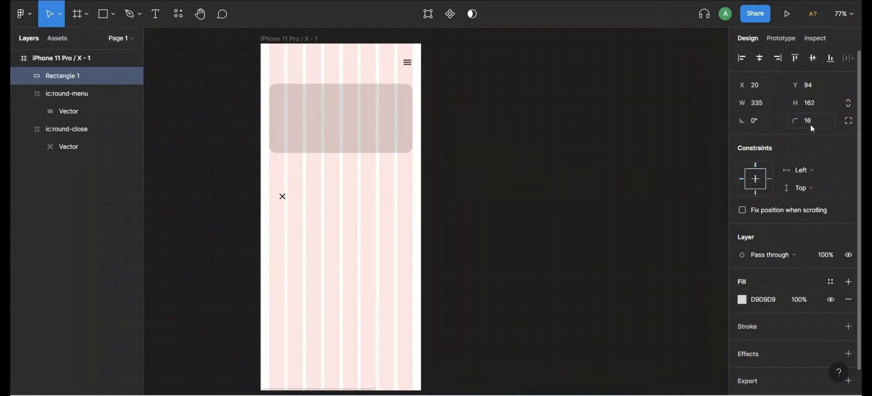
# Fill the rounded rectangle with the photo of three food plates from the Unsplash plugin's food category, then close the plugin.
pyautogui.rightClick(385, 127)
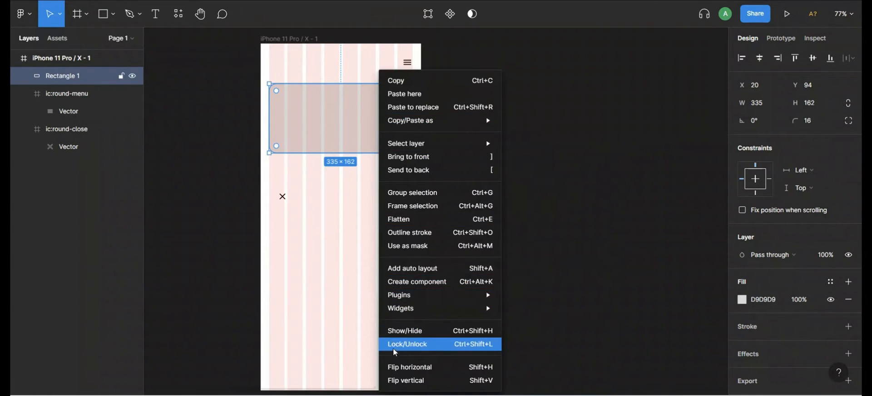
pyautogui.moveTo(400, 300)
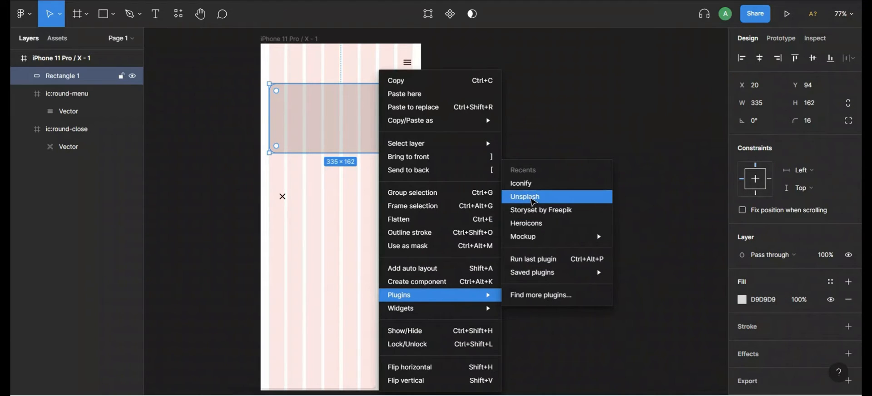
pyautogui.click(533, 202)
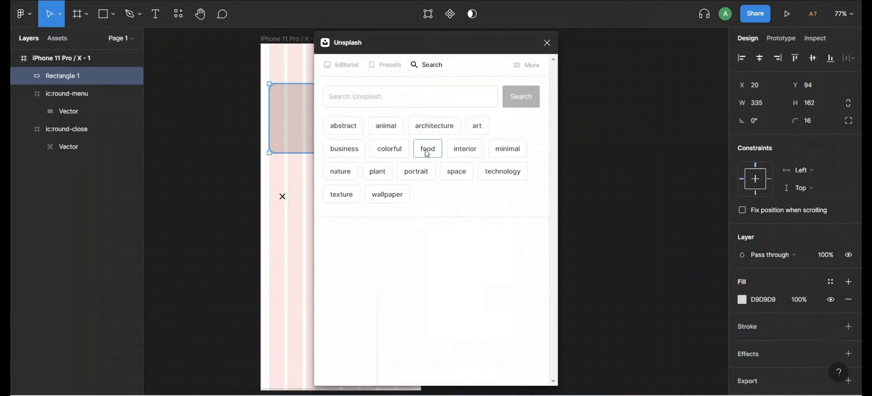
pyautogui.click(428, 149)
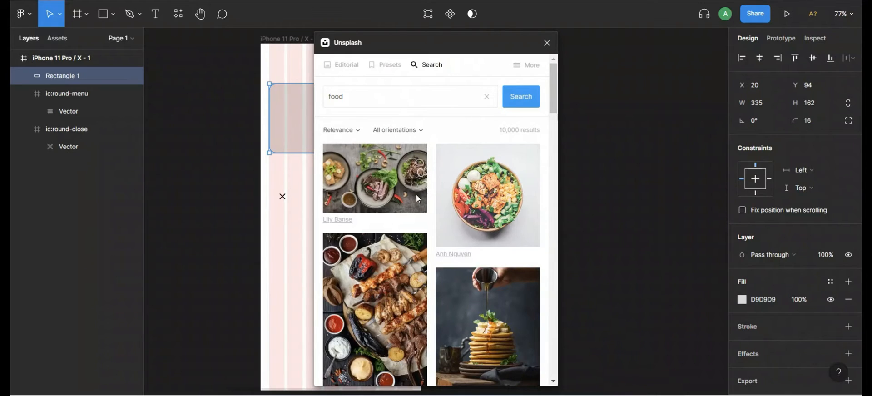
pyautogui.click(376, 192)
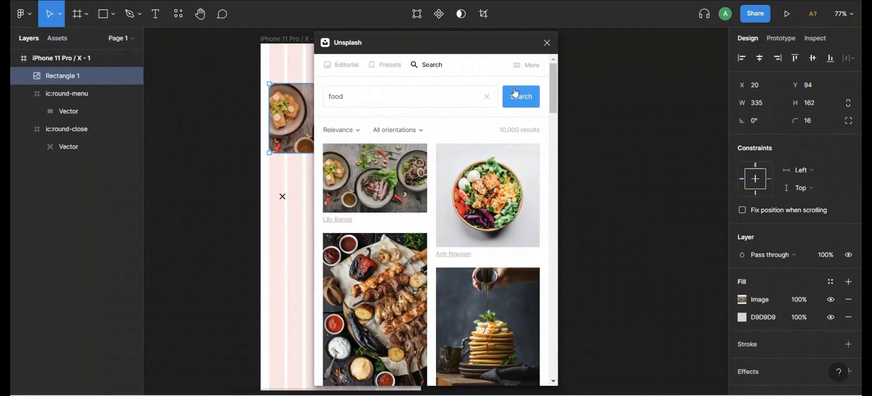
pyautogui.click(547, 43)
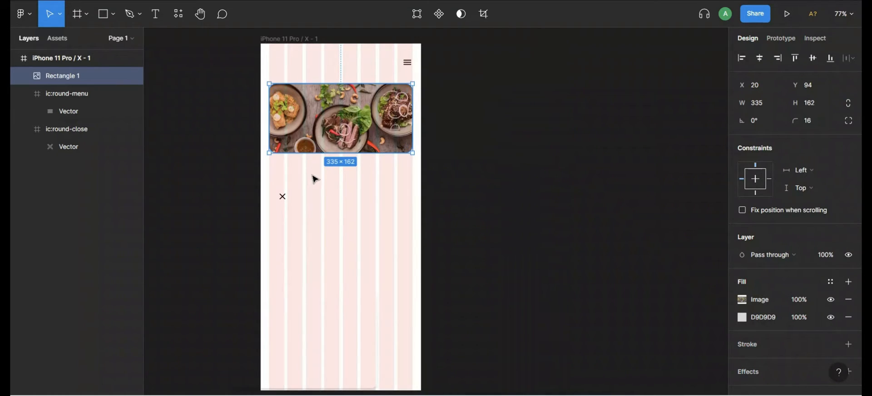
# Move the close icon outside the phone frame and duplicate the food image twice below the original, at Y 294 and Y 494.
pyautogui.click(283, 199)
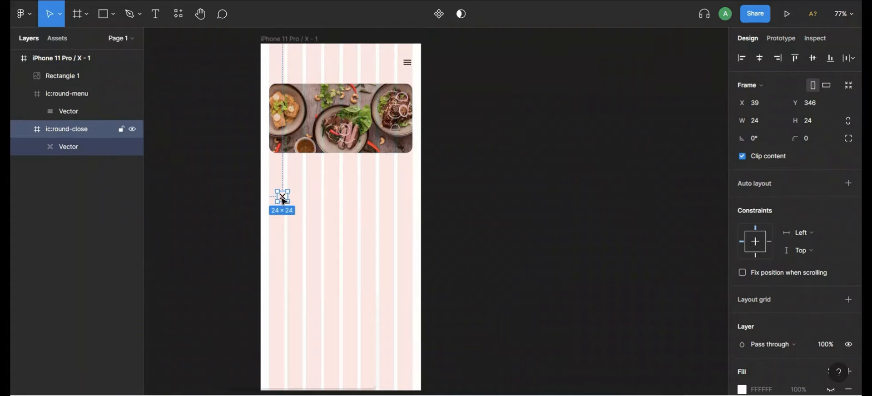
pyautogui.moveTo(282, 198); pyautogui.dragTo(503, 179)
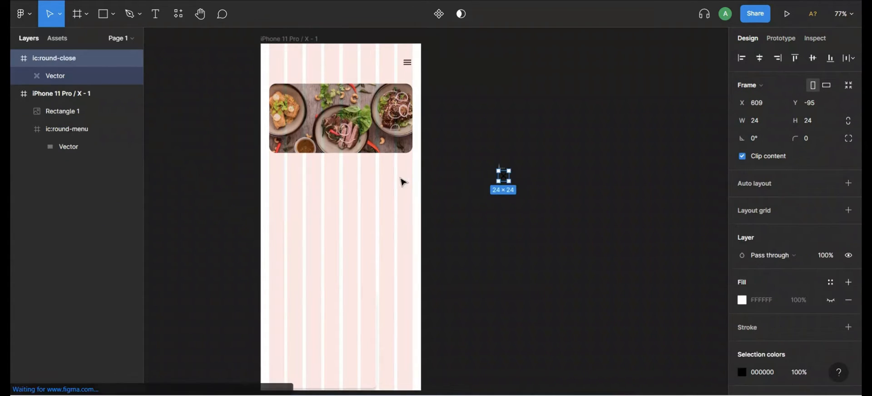
pyautogui.click(348, 123)
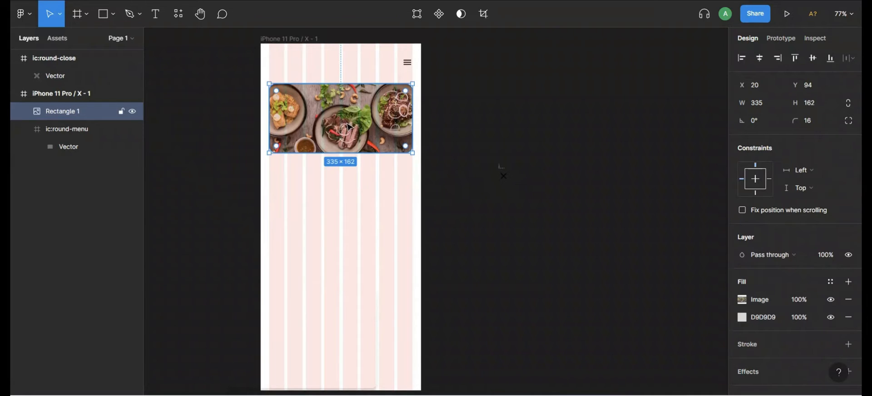
pyautogui.hotkey('ctrl', 'd')
pyautogui.moveTo(348, 125); pyautogui.dragTo(340, 206)
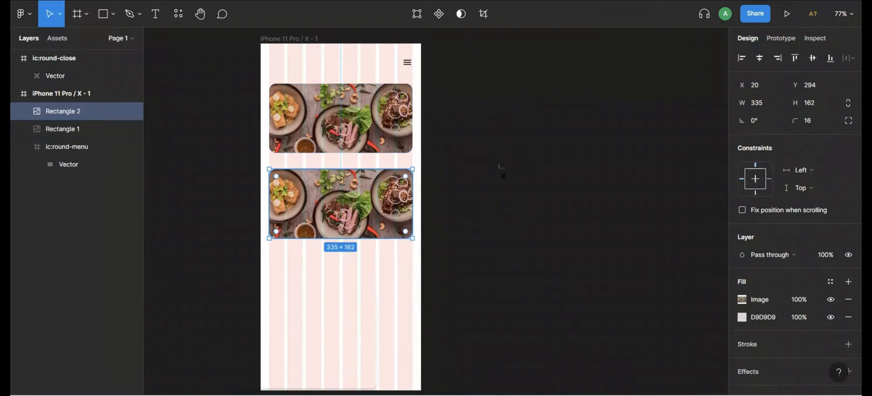
pyautogui.hotkey('ctrl', 'd')
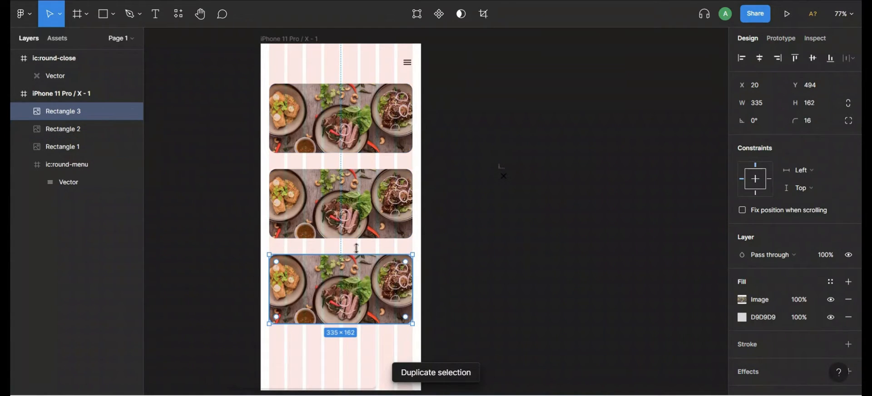
pyautogui.click(473, 129)
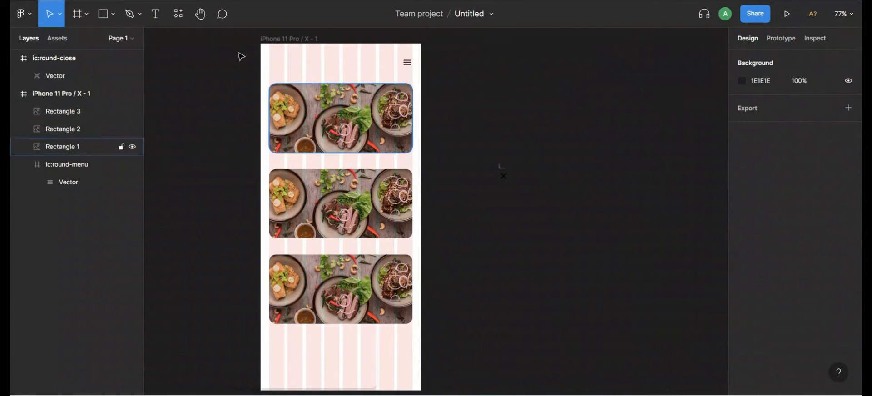
# Draw a full-height 227 × 812 frame over the right part of the phone screen at X 148, Y 0.
pyautogui.click(80, 16)
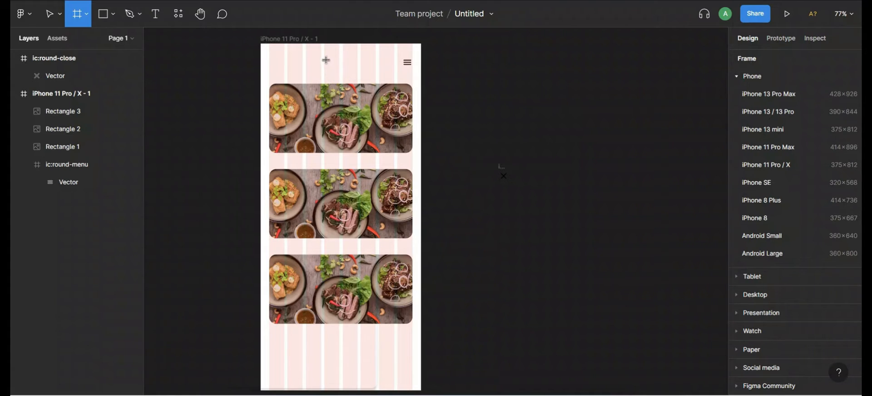
pyautogui.moveTo(324, 44); pyautogui.dragTo(422, 358)
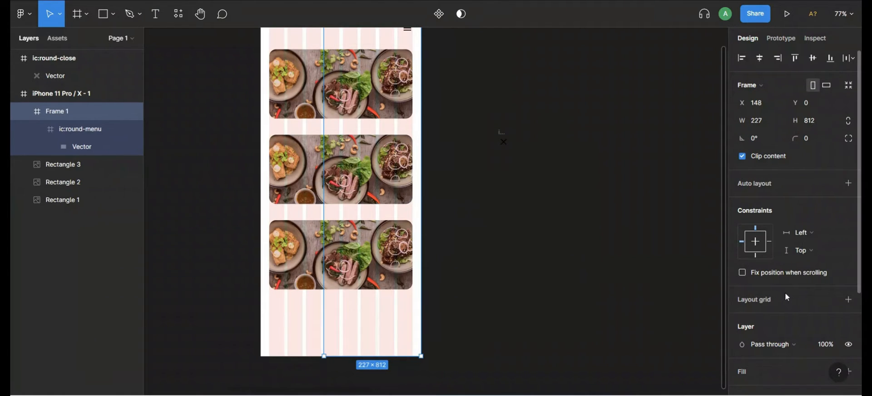
pyautogui.scroll(-3, 787, 295)
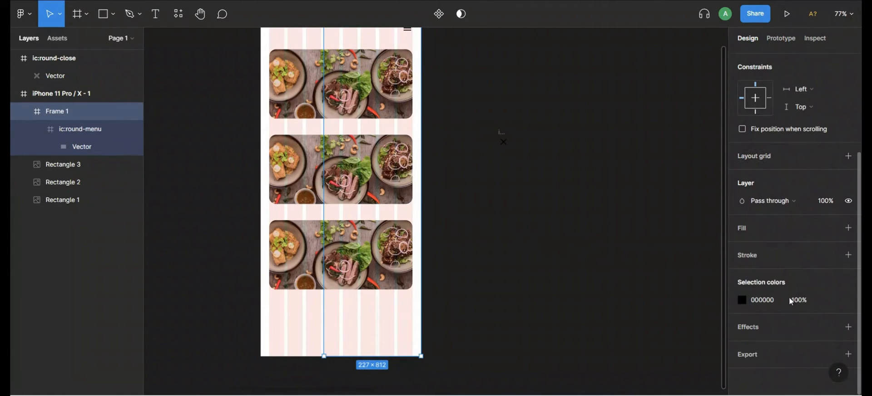
# Give the 227 × 812 sidebar frame a white FFFFFF fill and hide the hamburger icon inside it.
pyautogui.click(848, 229)
pyautogui.scroll(1, 370, 143)
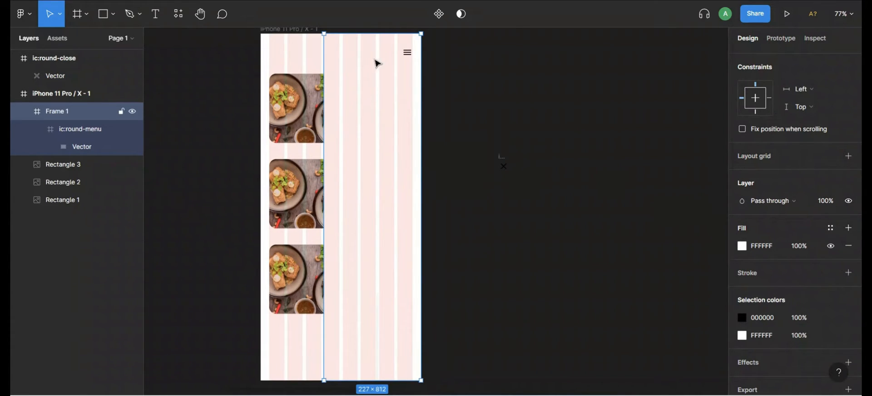
pyautogui.click(409, 55)
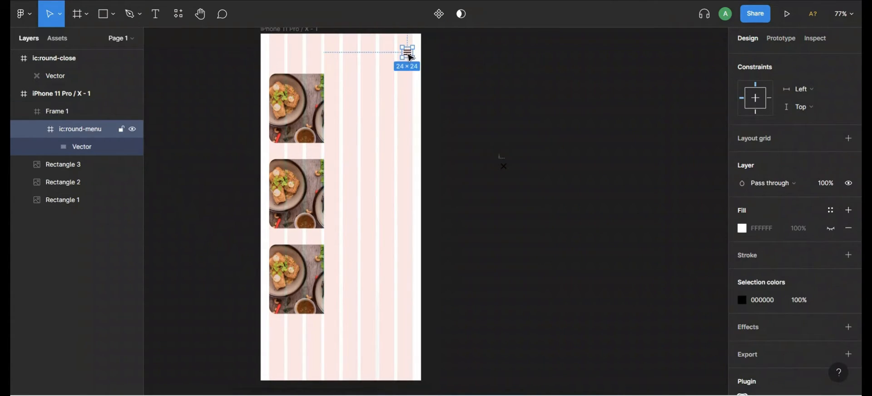
pyautogui.click(132, 130)
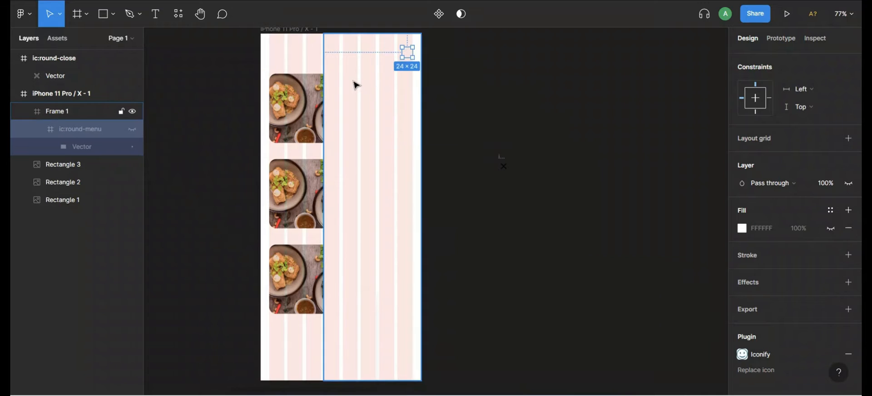
# Move the close icon into the upper-left corner of the sidebar frame, 32 px below the frame's top edge.
pyautogui.click(504, 164)
pyautogui.moveTo(503, 164); pyautogui.dragTo(337, 58)
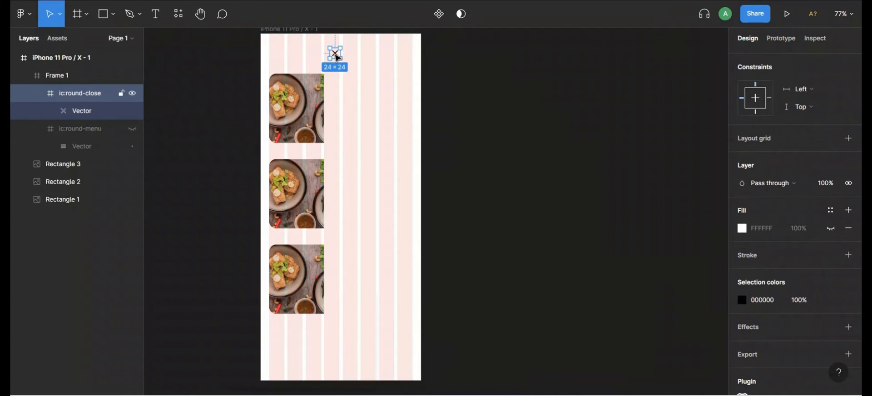
pyautogui.press('alt')
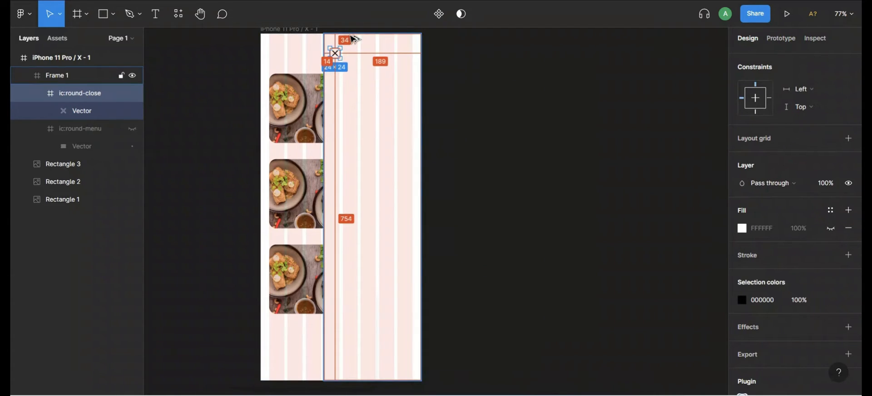
pyautogui.press('Up')
pyautogui.press('Up')
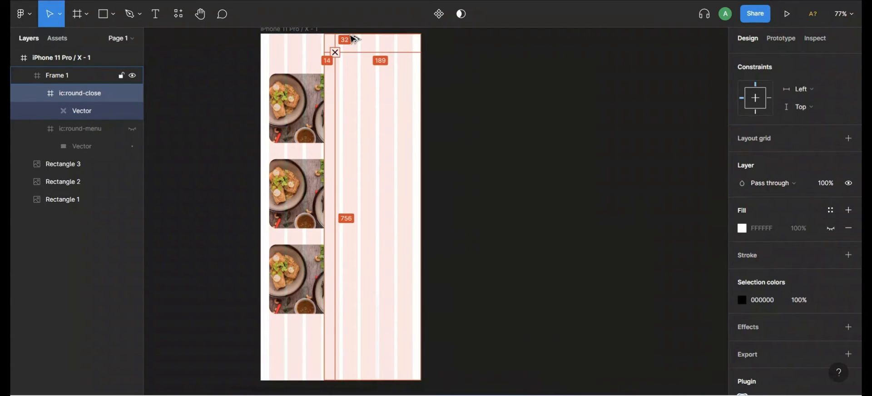
# Nudge the close icon to the right until it sits about 32 px from the sidebar frame's left edge.
pyautogui.press('alt')
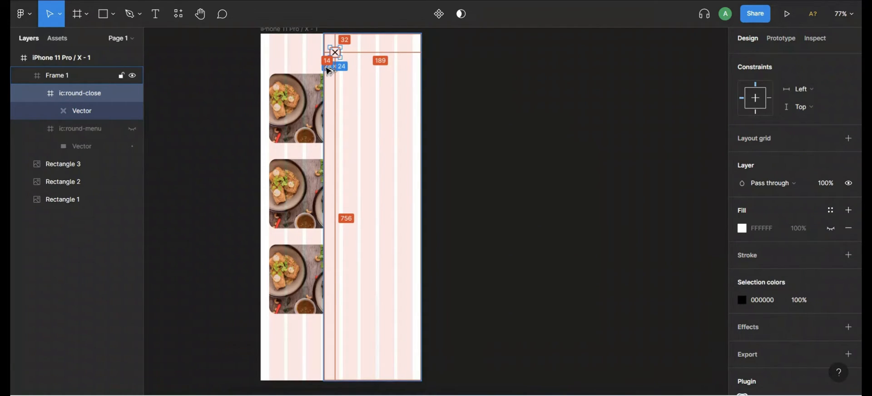
pyautogui.press('Right')
pyautogui.press('Right')
pyautogui.press('Right')
pyautogui.press('Right')
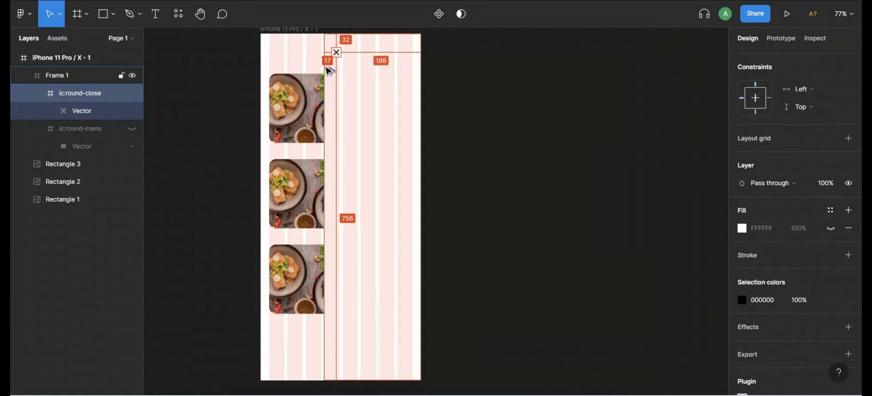
pyautogui.press('Right')
pyautogui.press('Right')
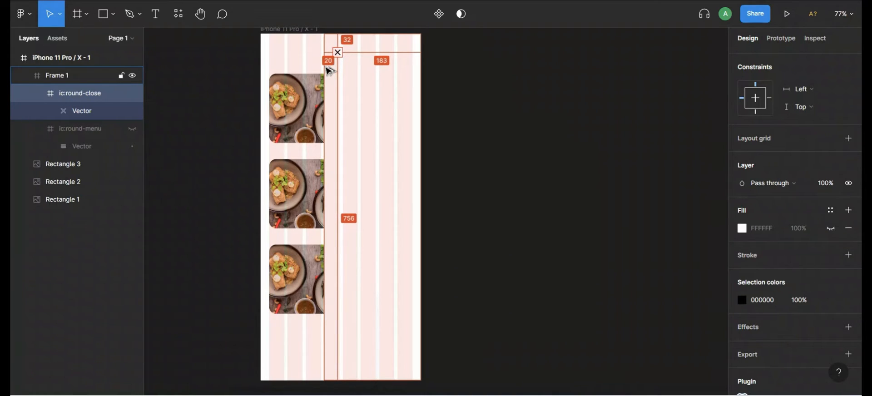
pyautogui.press('Right')
pyautogui.press('Right')
pyautogui.press('Right')
pyautogui.press('Right')
pyautogui.press('Right')
pyautogui.press('Right')
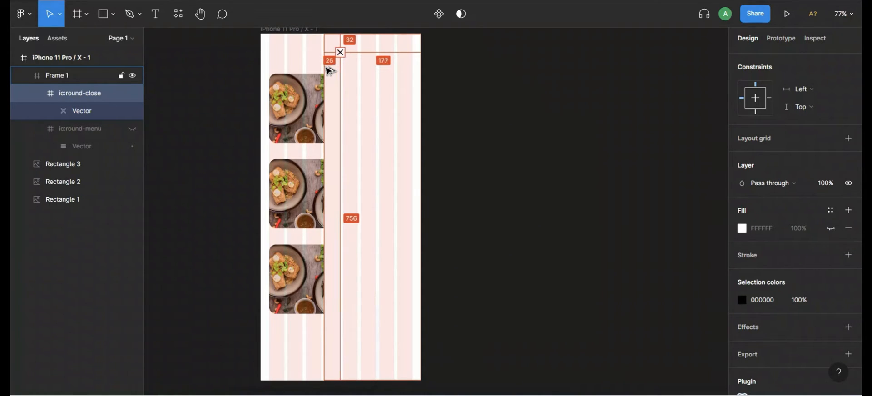
pyautogui.press('Right')
pyautogui.press('Right')
pyautogui.press('Right')
pyautogui.press('Right')
pyautogui.press('Right')
pyautogui.press('Right')
pyautogui.press('Right')
pyautogui.press('Right')
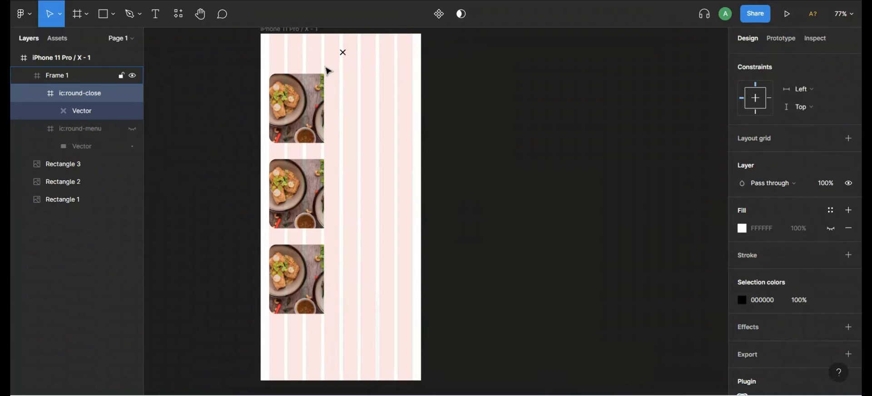
# Add a text label "Close" to the right of the close icon in the sidebar frame.
pyautogui.click(364, 82)
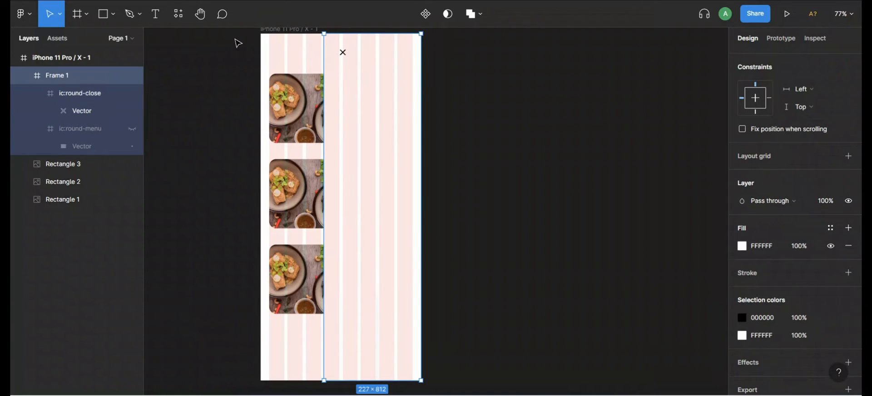
pyautogui.click(157, 14)
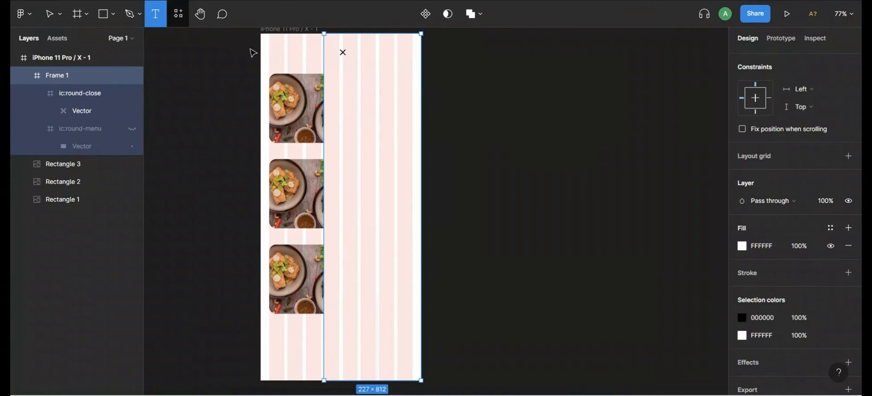
pyautogui.click(357, 51)
pyautogui.write('Close')
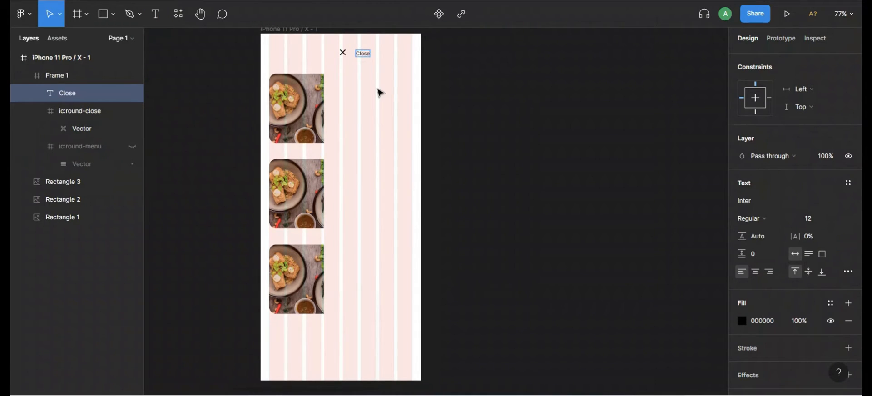
pyautogui.press('Escape')
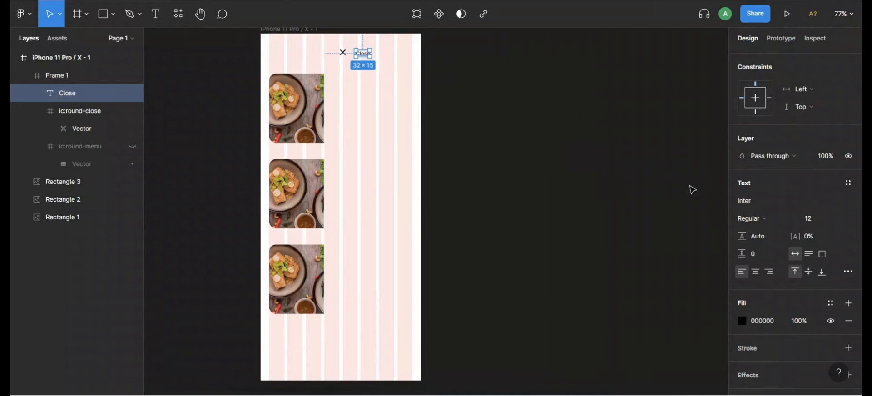
# Set the "Close" label's font to Poppins and its size to 16.
pyautogui.click(751, 202)
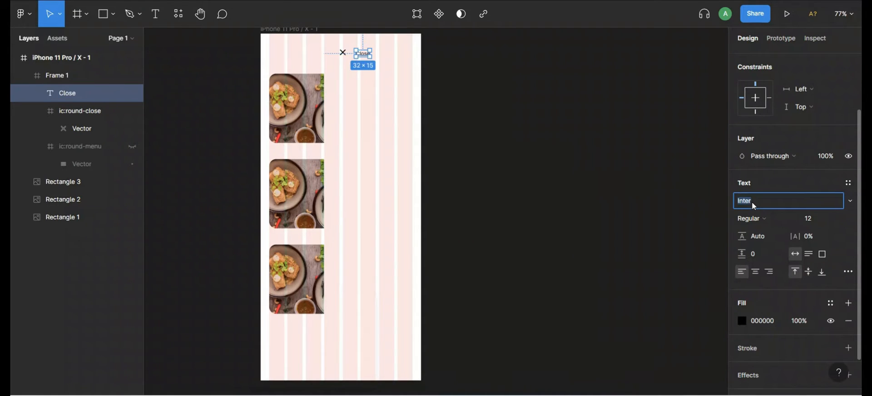
pyautogui.write('Poppins')
pyautogui.press('Return')
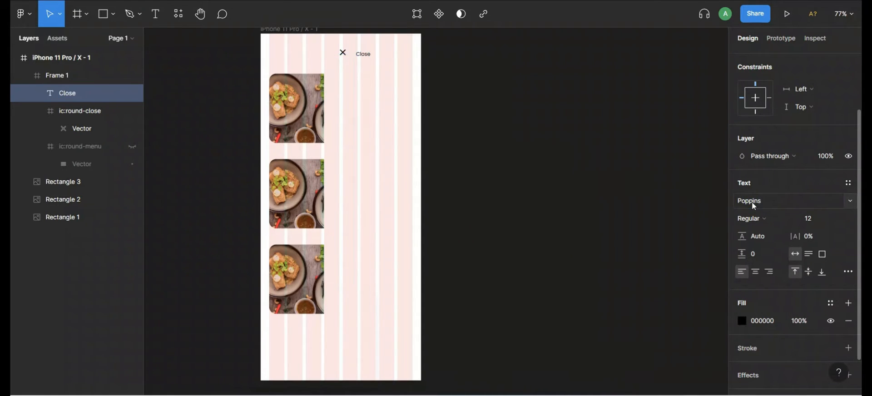
pyautogui.click(809, 219)
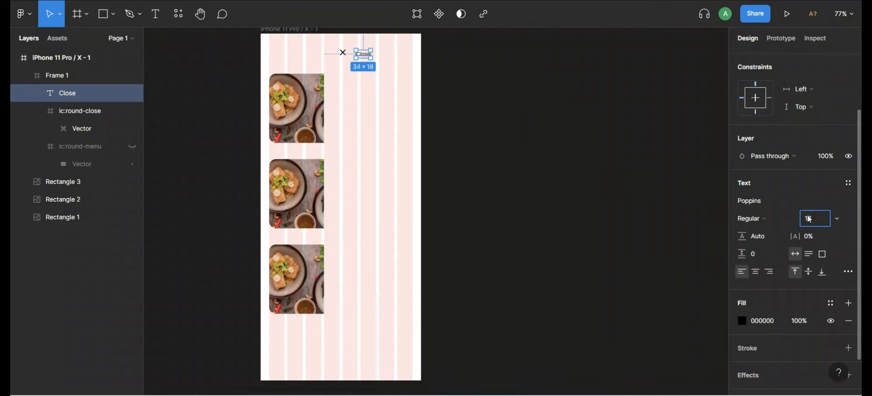
pyautogui.write('16')
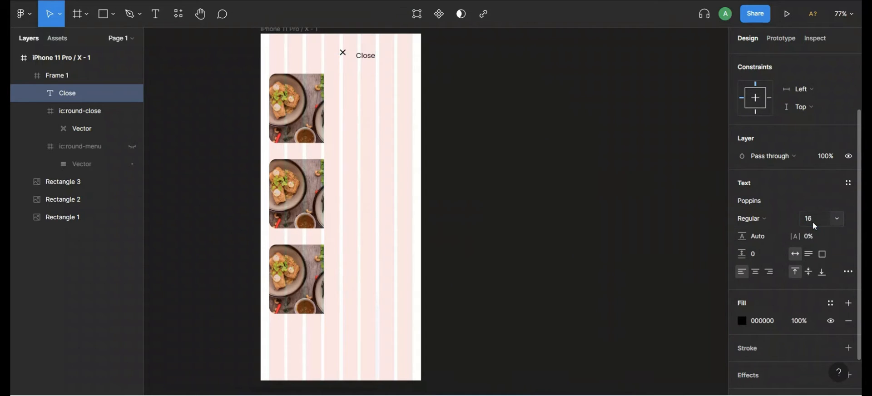
pyautogui.press('Return')
# Align the "Close" label vertically with the close icon and leave a 16 px gap between them.
pyautogui.moveTo(366, 59); pyautogui.dragTo(362, 55)
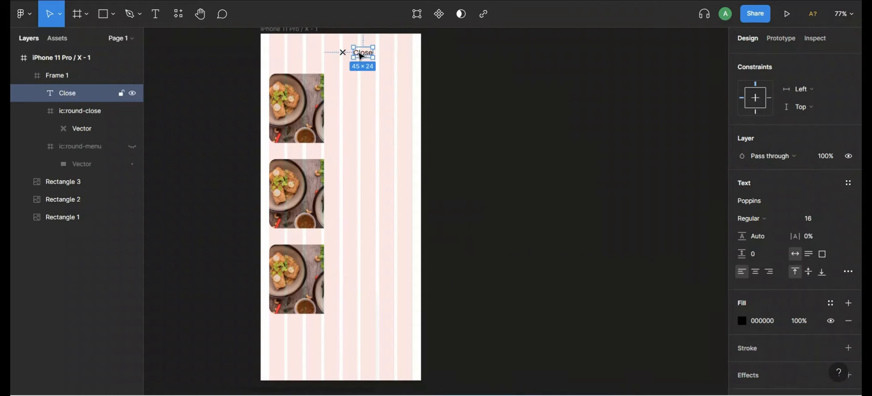
pyautogui.press('alt')
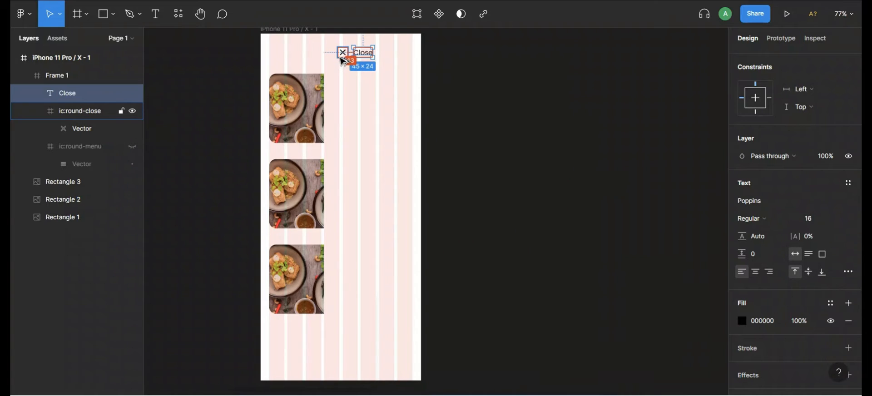
pyautogui.hotkey('alt', 'Right')
pyautogui.hotkey('alt', 'Right')
pyautogui.hotkey('alt', 'Right')
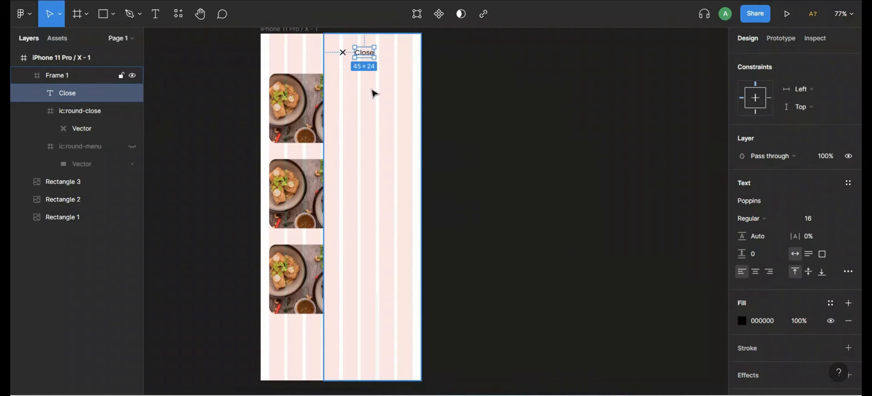
# Add a text label "Home" to the sidebar frame below the close icon, in line with its left edge.
pyautogui.click(354, 93)
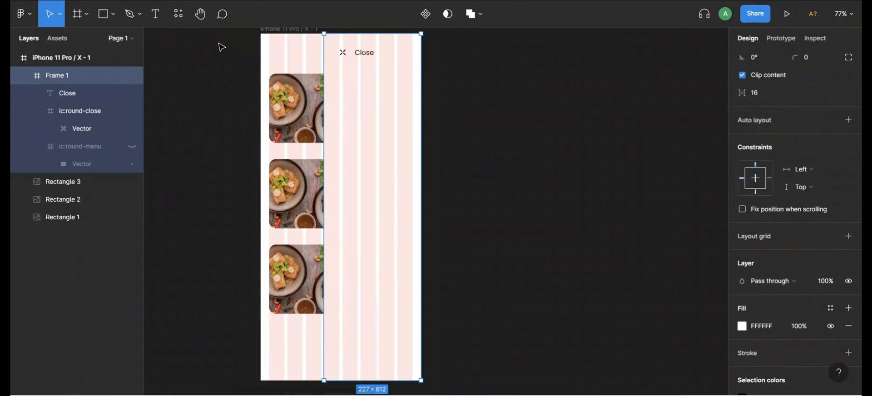
pyautogui.click(163, 19)
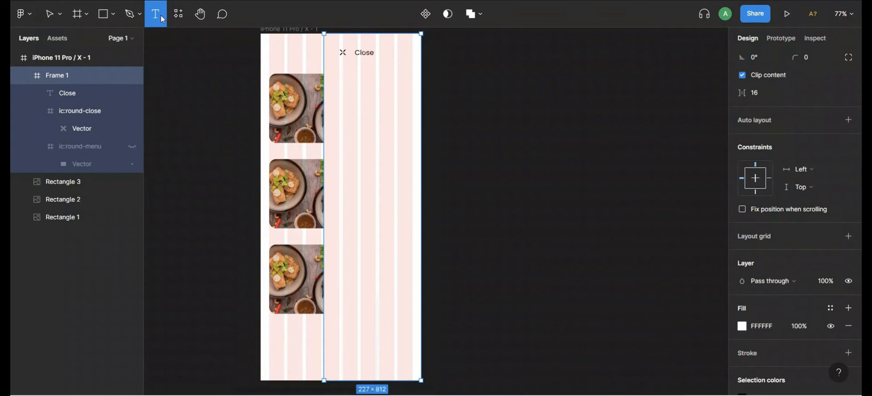
pyautogui.click(340, 70)
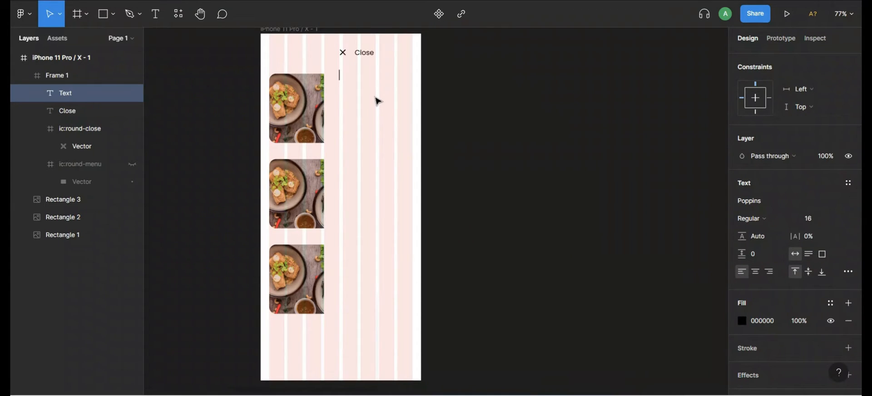
pyautogui.write('Home')
pyautogui.press('Escape')
# Add a text label "About" below the "Home" label in the sidebar frame.
pyautogui.click(156, 14)
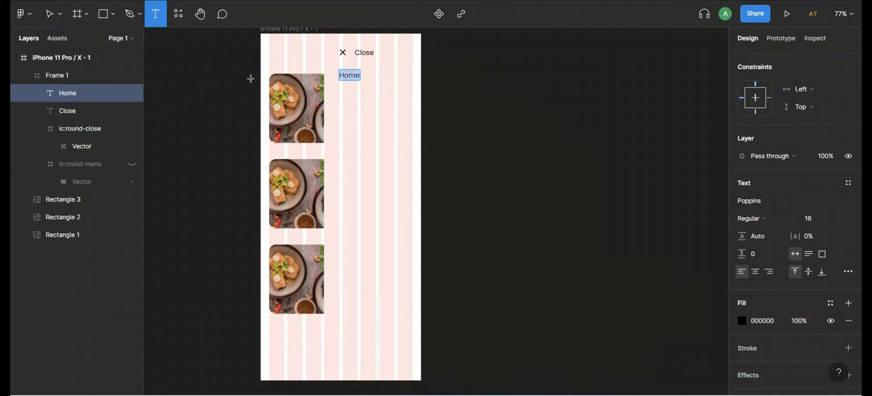
pyautogui.click(340, 95)
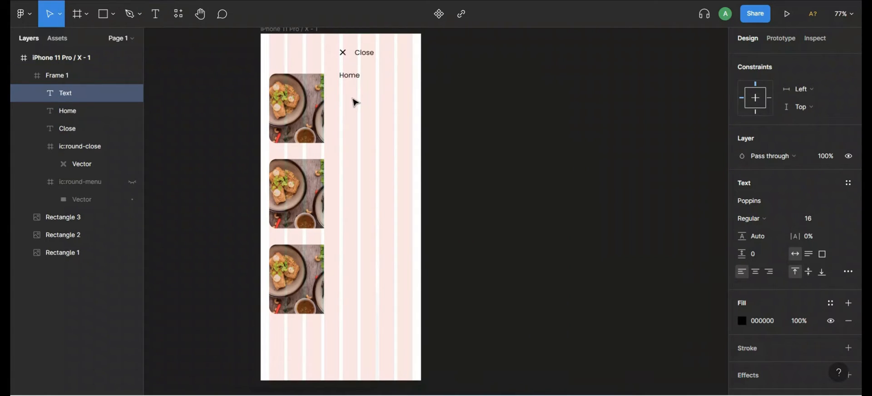
pyautogui.write('About')
pyautogui.press('Escape')
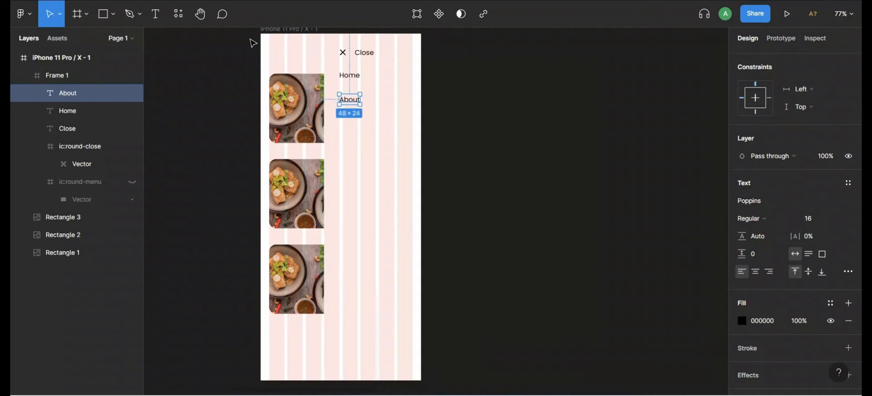
# Add a text label "Services" below the "About" label in the sidebar frame.
pyautogui.click(157, 14)
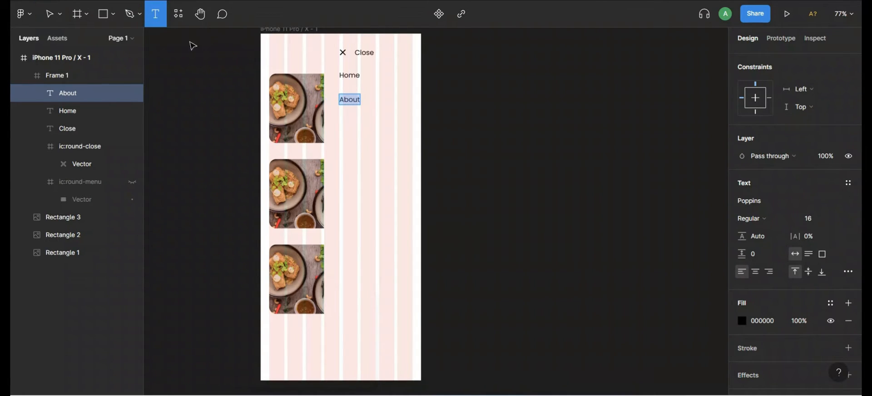
pyautogui.click(339, 123)
pyautogui.write('Ser')
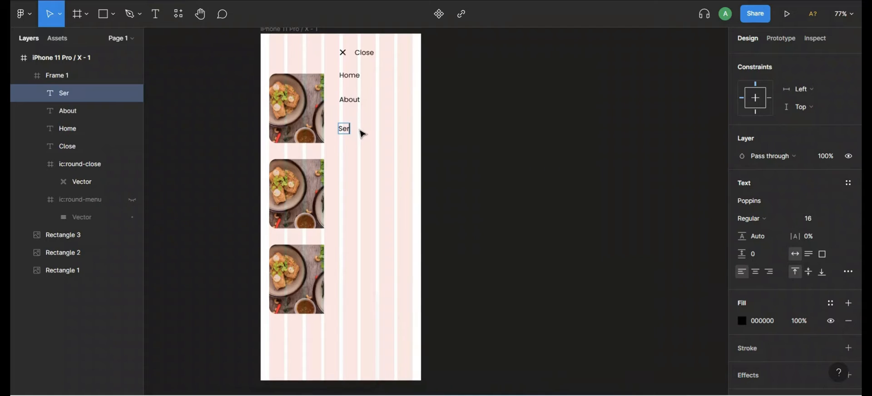
pyautogui.write('vices')
pyautogui.press('Escape')
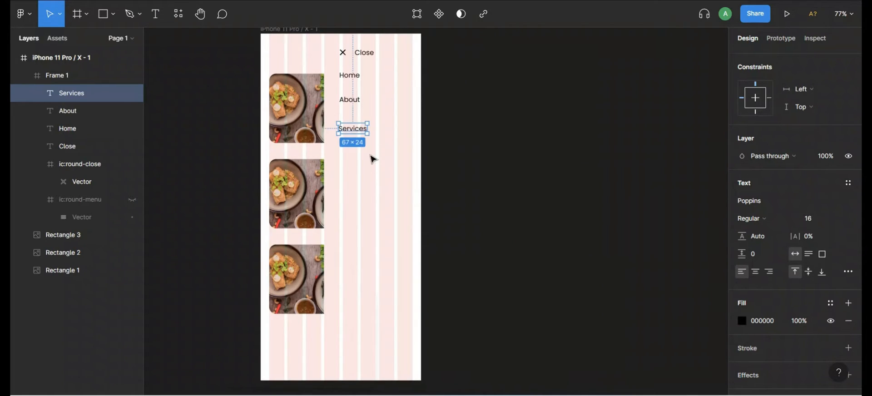
# Add a text label "Menu" below the "Services" label in the sidebar frame.
pyautogui.press('t')
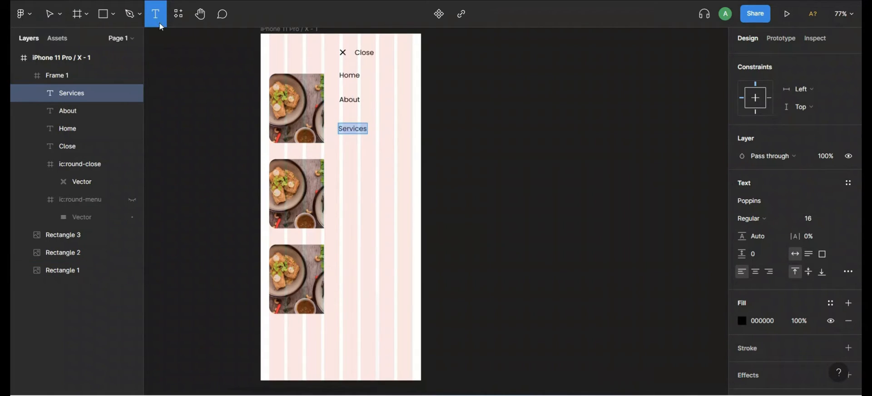
pyautogui.click(340, 150)
pyautogui.write('aa')
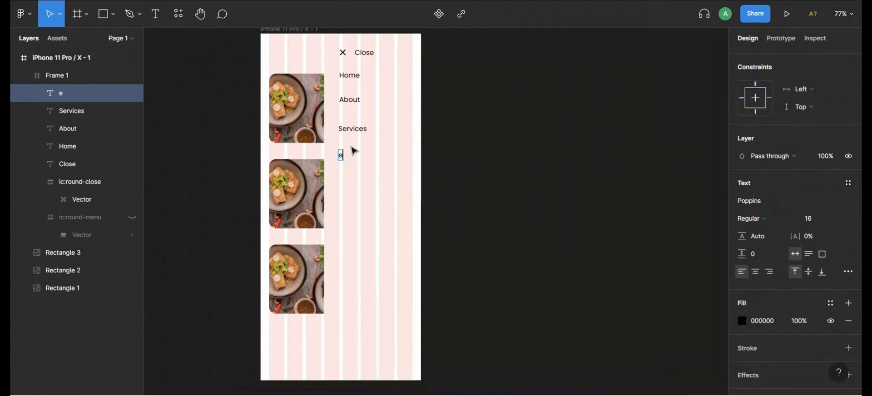
pyautogui.press('BackSpace')
pyautogui.press('BackSpace')
pyautogui.write('Menu')
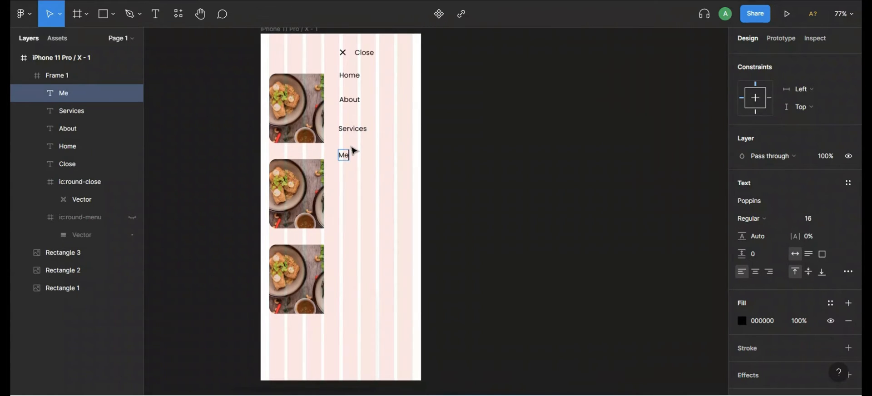
pyautogui.press('Escape')
pyautogui.press('t')
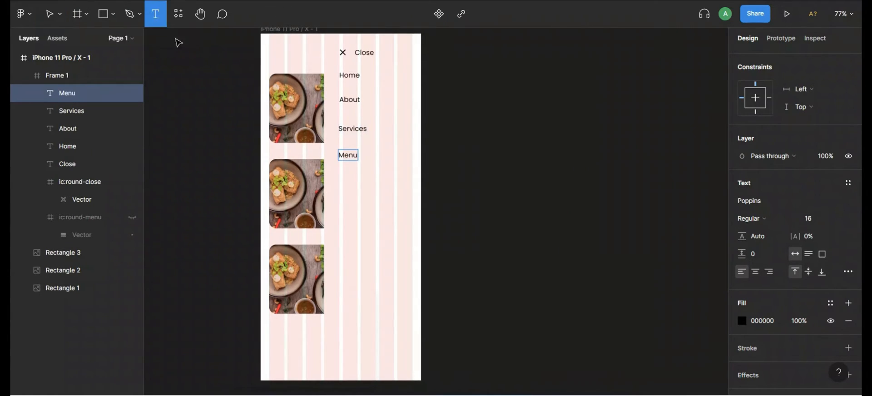
# Add a text label "Contact" below the "Menu" label in the sidebar frame.
pyautogui.click(340, 178)
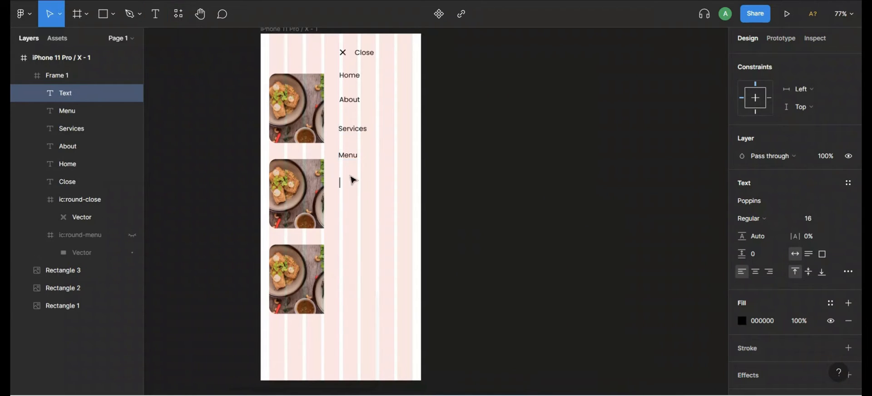
pyautogui.write('Contact')
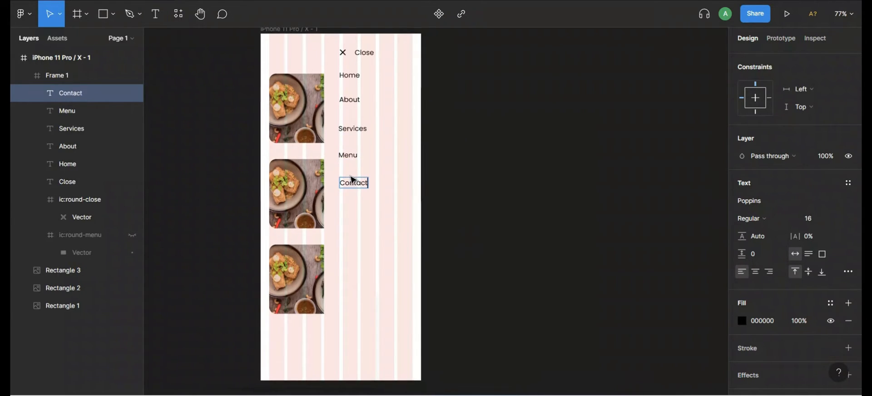
pyautogui.press('Escape')
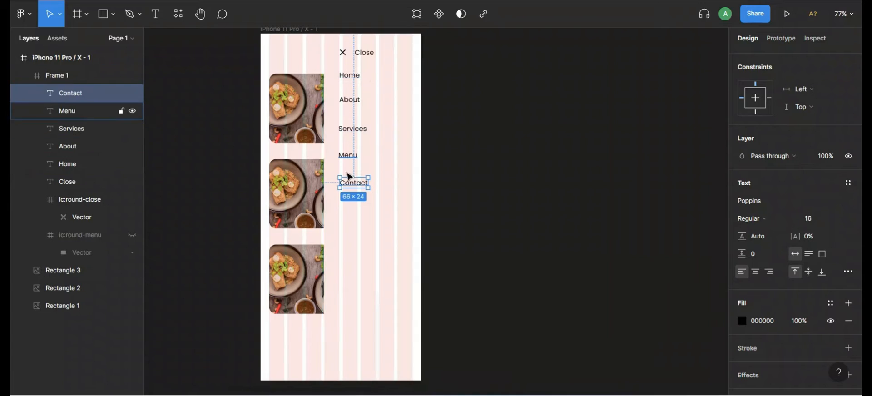
# Combine the Home, About, Services, Menu and Contact labels into one vertical auto layout.
pyautogui.click(354, 82)
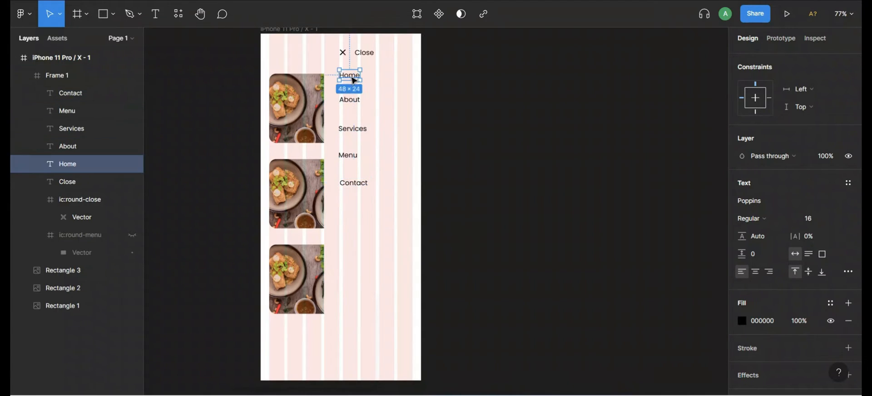
pyautogui.keyDown('shift'); pyautogui.click(354, 103); pyautogui.keyUp('shift')
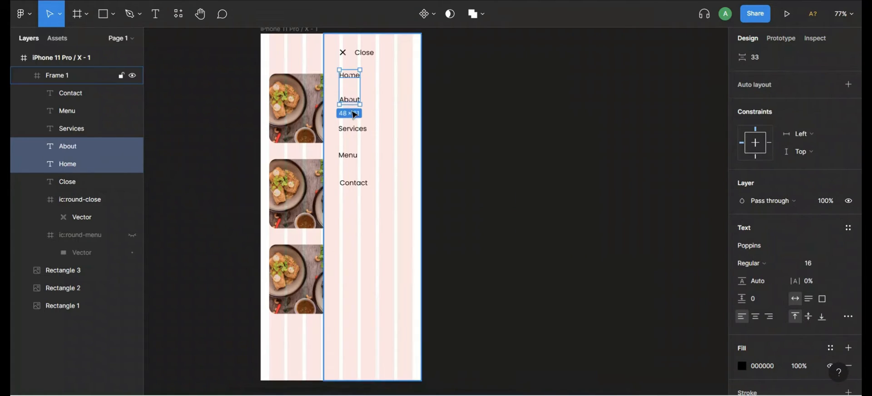
pyautogui.keyDown('shift'); pyautogui.click(353, 129); pyautogui.keyUp('shift')
pyautogui.keyDown('shift'); pyautogui.click(355, 158); pyautogui.keyUp('shift')
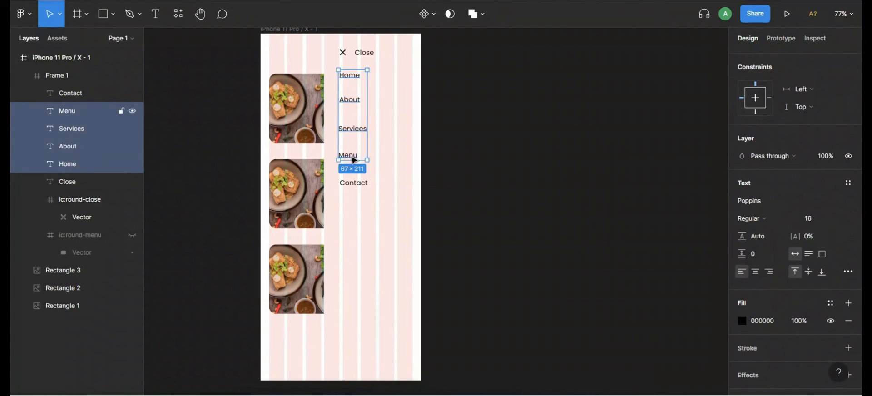
pyautogui.keyDown('shift'); pyautogui.click(354, 181); pyautogui.keyUp('shift')
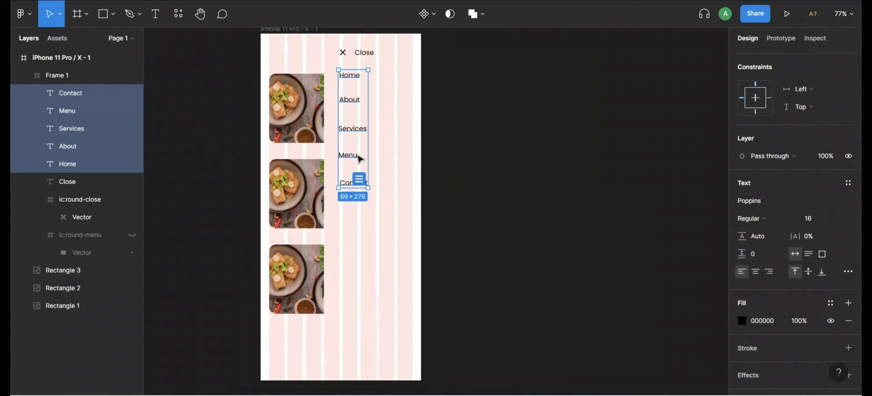
pyautogui.hotkey('shift', 'a')
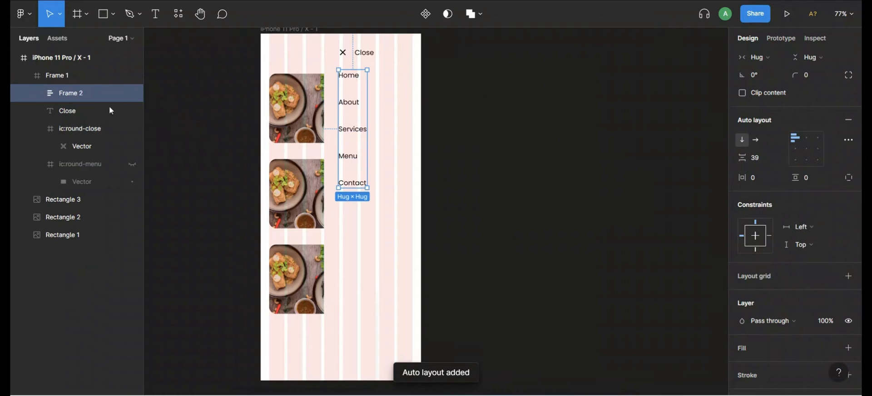
# Rename the auto layout frame holding the five sidebar links as "Menu".
pyautogui.doubleClick(72, 93)
pyautogui.write('M')
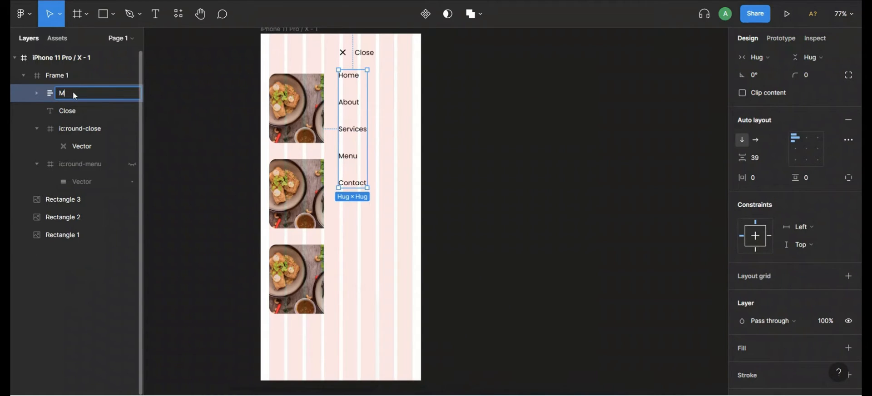
pyautogui.write('enu')
pyautogui.press('Return')
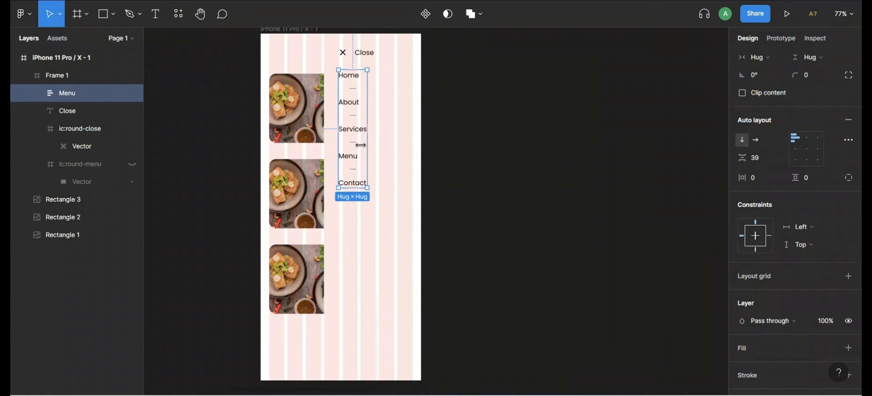
# Set the spacing between items in the Menu auto layout to 16.
pyautogui.click(756, 160)
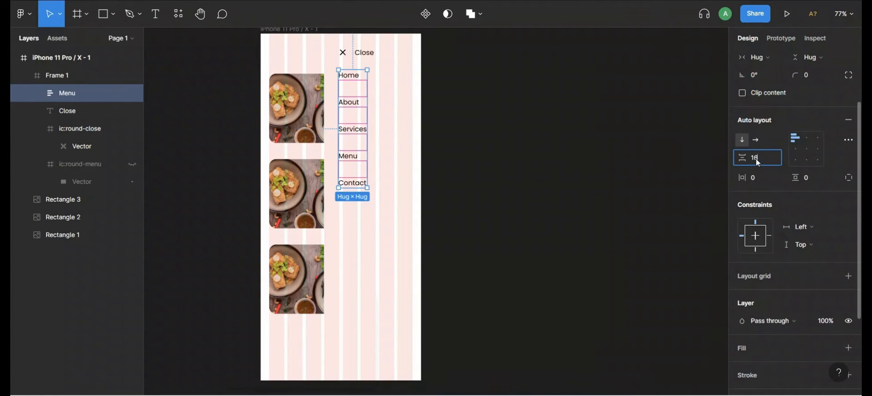
pyautogui.write('1')
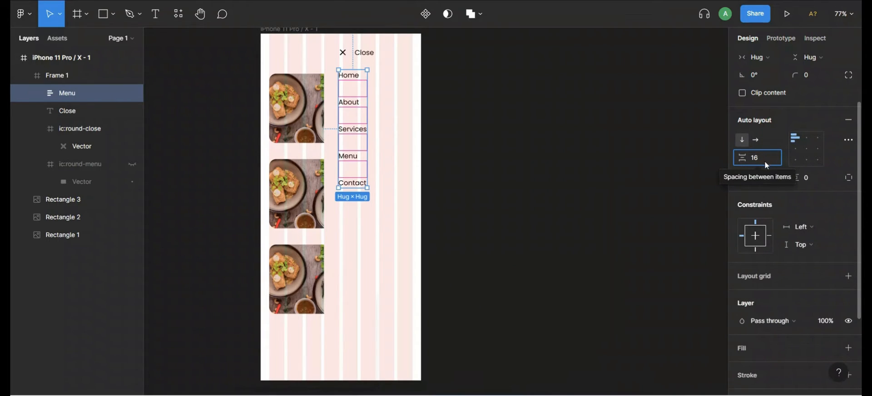
pyautogui.press('Return')
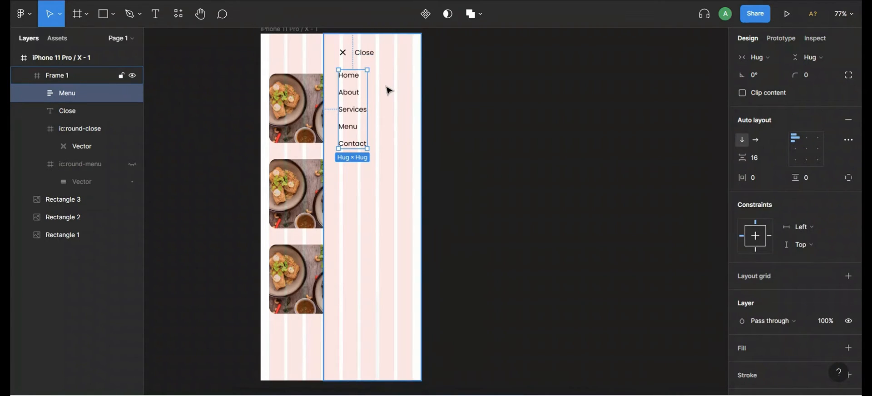
pyautogui.click(436, 111)
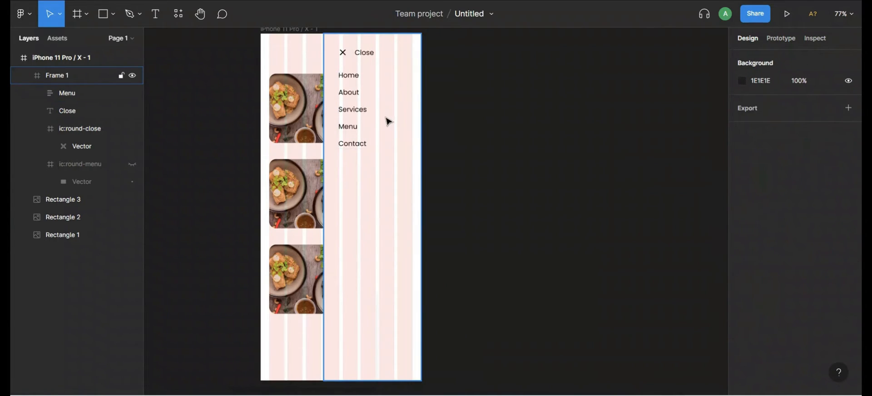
# Move the sidebar frame out of the phone screen onto the empty canvas to its right and rename it "Open".
pyautogui.click(374, 95)
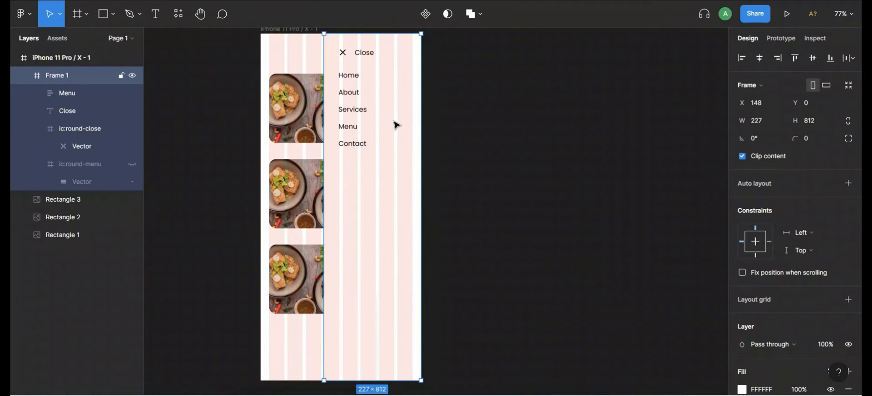
pyautogui.moveTo(400, 128); pyautogui.dragTo(532, 127)
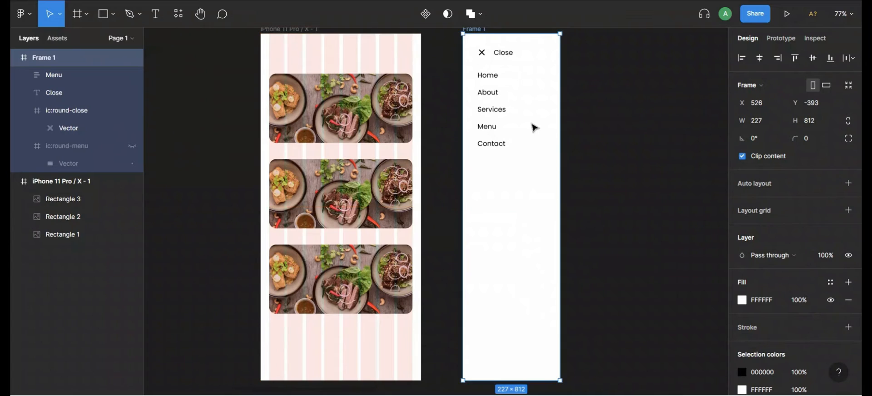
pyautogui.scroll(1, 548, 113)
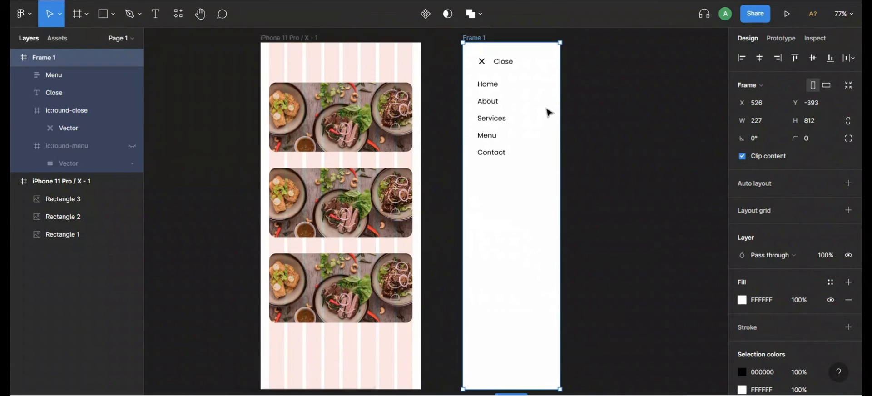
pyautogui.doubleClick(473, 39)
pyautogui.write('apen')
pyautogui.click(582, 97)
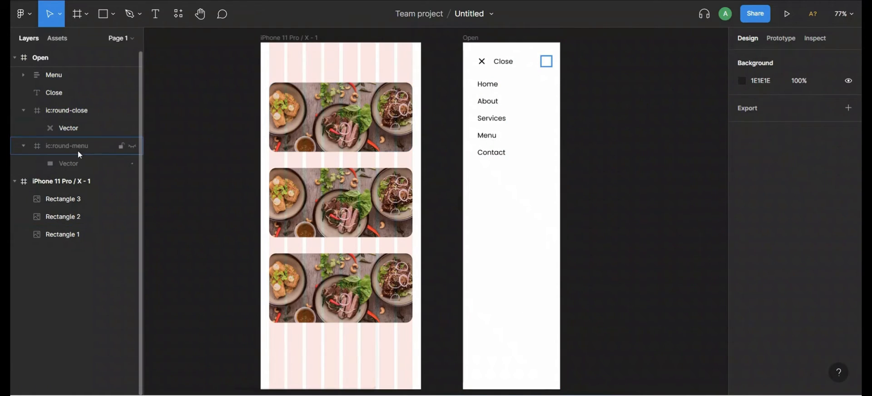
# Unhide the hamburger icon and move it into the phone screen's upper right corner at X 331, Y 32.
pyautogui.click(133, 147)
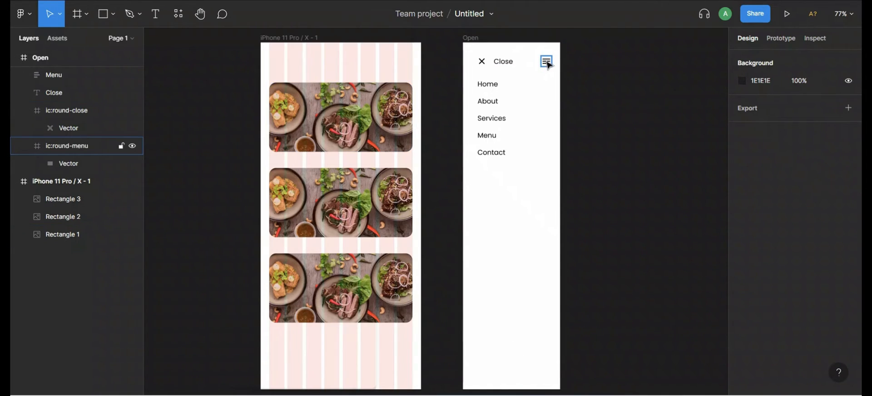
pyautogui.moveTo(547, 64); pyautogui.dragTo(410, 65)
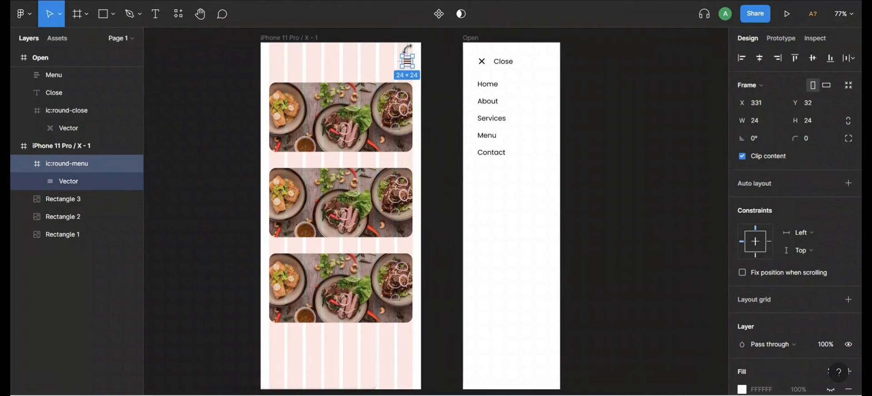
pyautogui.press('alt')
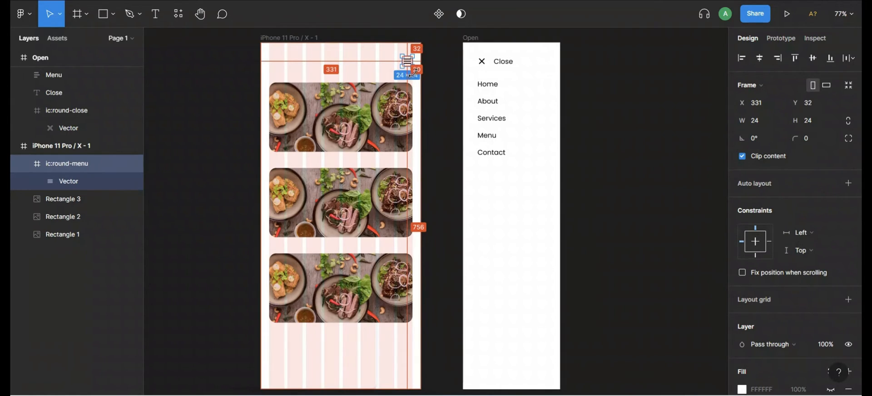
# Move the close icon and "Close" label together leftward to 20 px from the sidebar frame's left edge.
pyautogui.click(484, 68)
pyautogui.keyDown('shift'); pyautogui.click(499, 65); pyautogui.keyUp('shift')
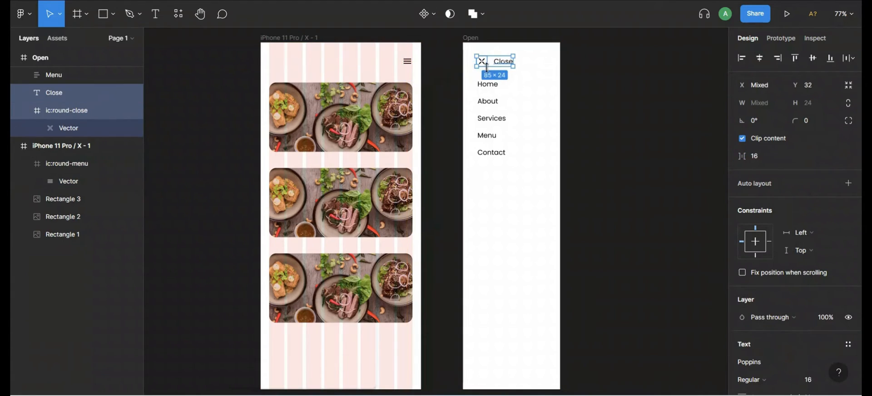
pyautogui.press('alt')
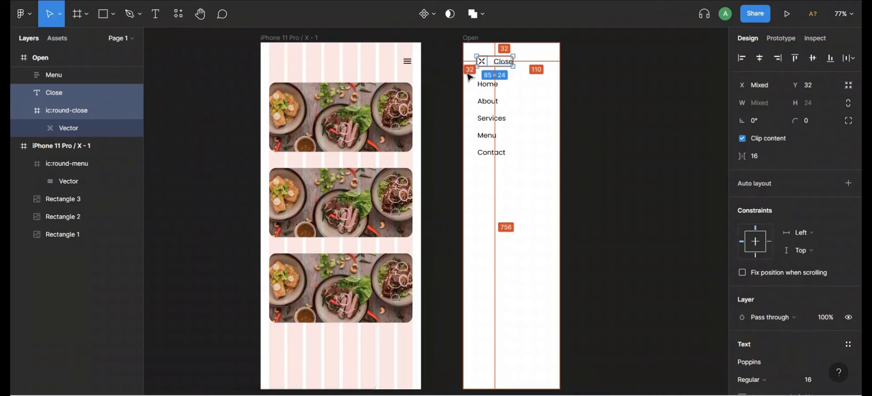
pyautogui.press('Left')
pyautogui.press('Left')
pyautogui.press('Left')
pyautogui.press('Left')
pyautogui.press('Left')
pyautogui.press('Left')
pyautogui.press('Left')
pyautogui.press('Left')
pyautogui.press('Left')
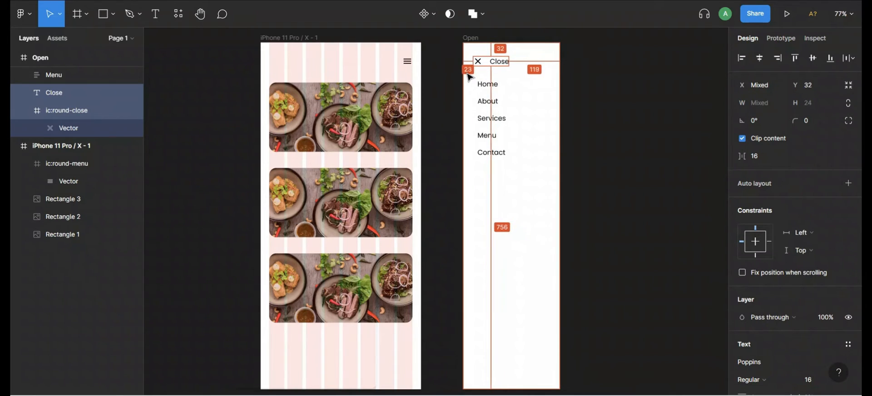
pyautogui.press('Left')
pyautogui.press('Left')
pyautogui.press('Left')
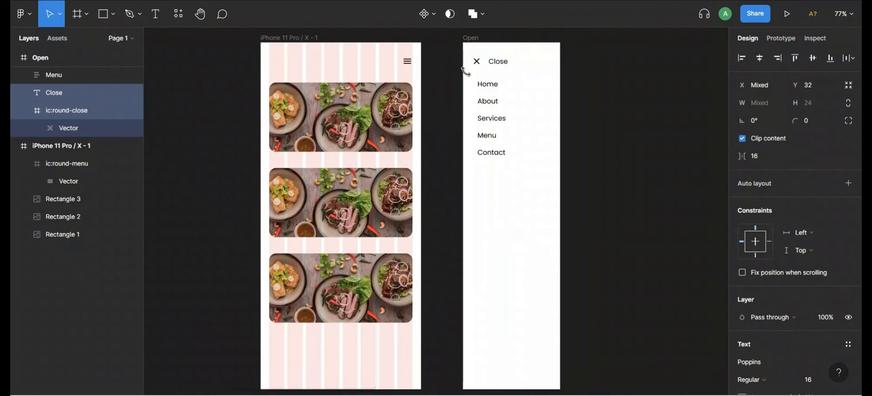
# Move the Menu link list leftward to X 20 in the sidebar frame, in line with the close icon.
pyautogui.click(478, 103)
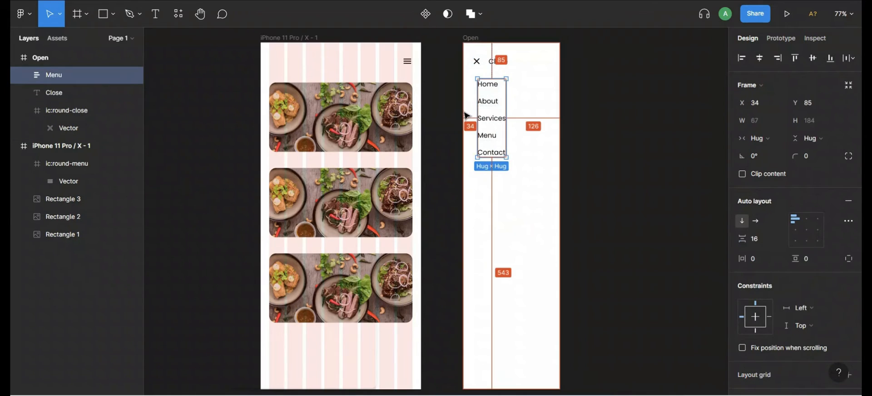
pyautogui.press('Left')
pyautogui.press('Left')
pyautogui.press('Left')
pyautogui.press('Left')
pyautogui.press('Left')
pyautogui.press('Left')
pyautogui.press('Left')
pyautogui.press('Left')
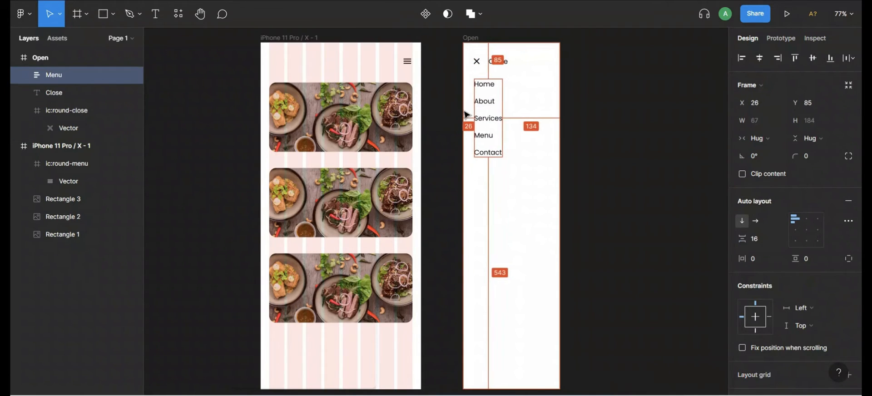
pyautogui.press('Left')
pyautogui.press('Left')
pyautogui.press('Left')
pyautogui.press('Left')
pyautogui.press('Left')
pyautogui.press('Left')
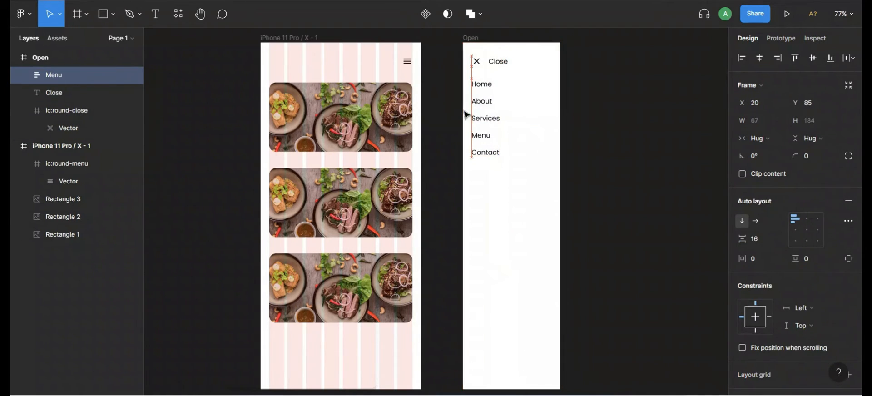
pyautogui.click(568, 82)
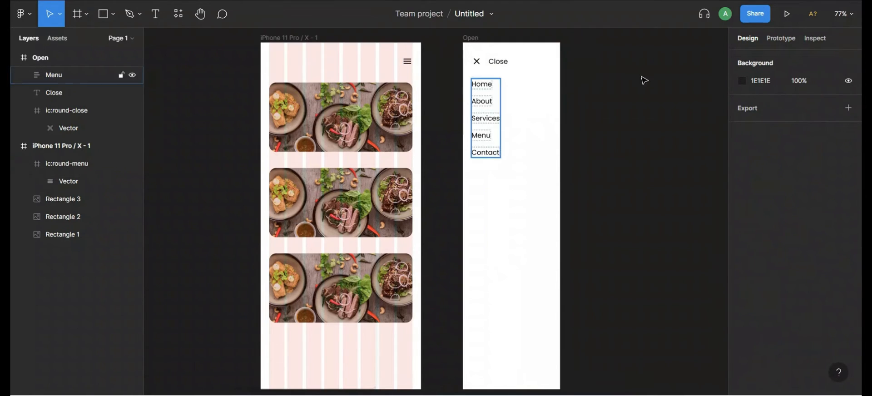
# Set the prototype device to None.
pyautogui.click(787, 17)
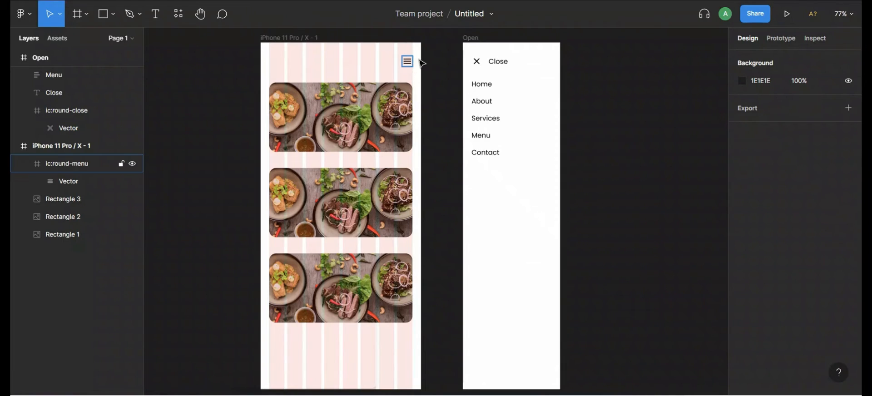
pyautogui.click(780, 40)
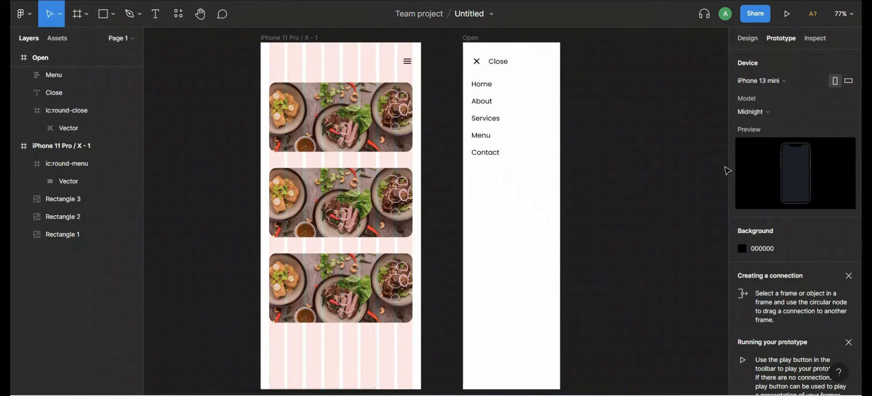
pyautogui.click(804, 79)
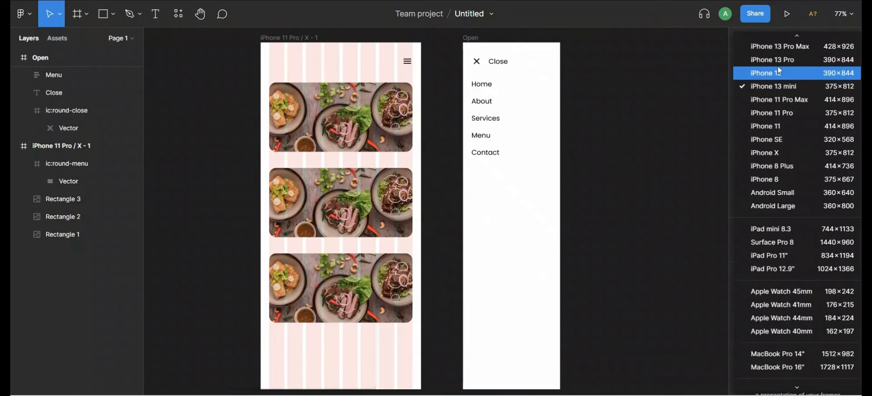
pyautogui.click(773, 45)
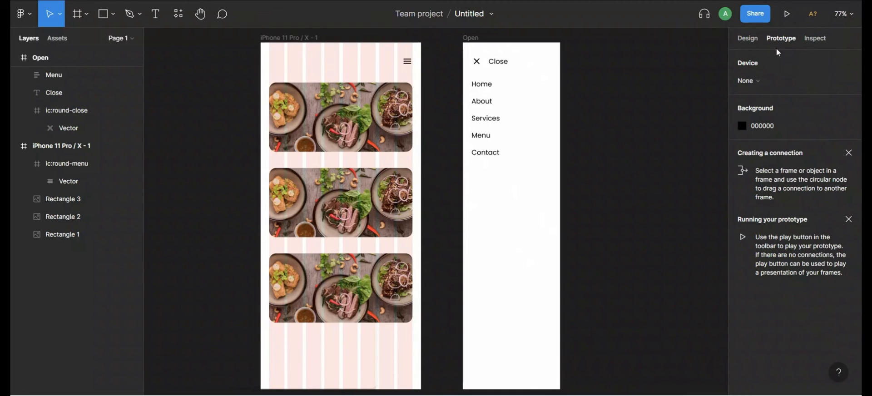
pyautogui.click(748, 80)
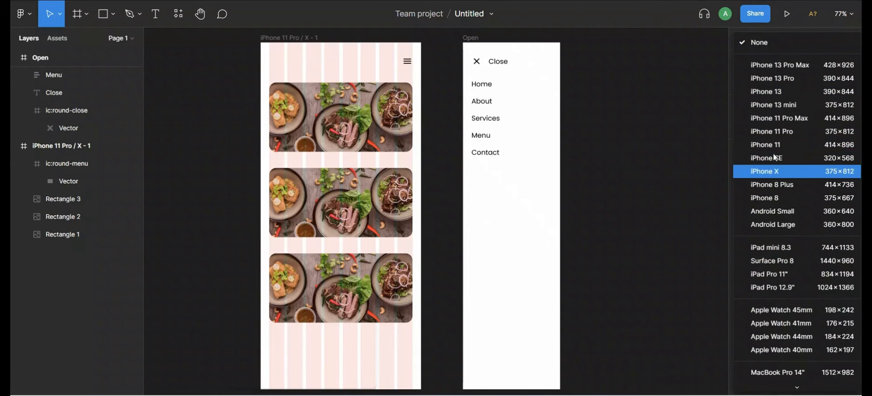
pyautogui.click(763, 43)
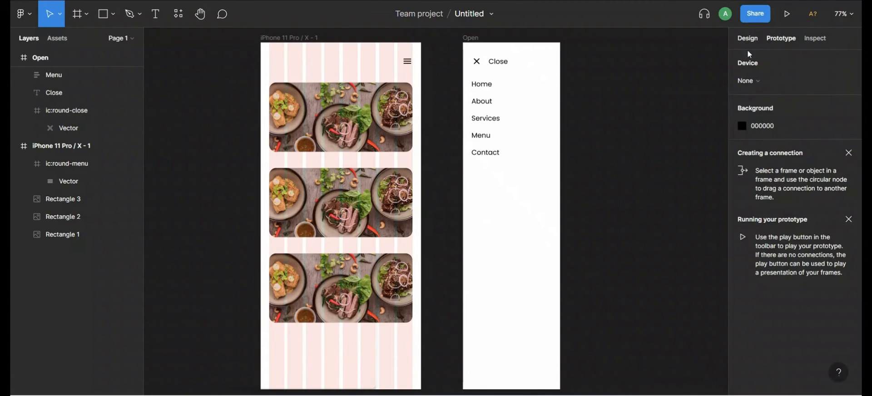
# Link the hamburger icon to the Open frame with an on-click interaction that opens it as an overlay.
pyautogui.click(406, 65)
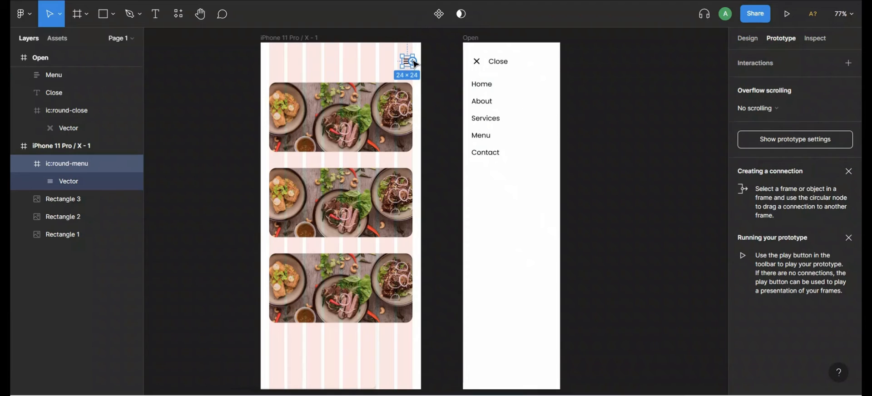
pyautogui.moveTo(413, 61); pyautogui.dragTo(469, 100)
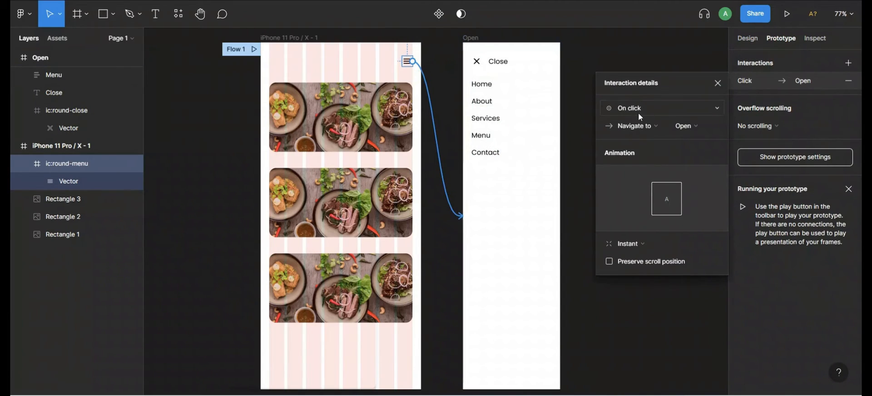
pyautogui.click(641, 127)
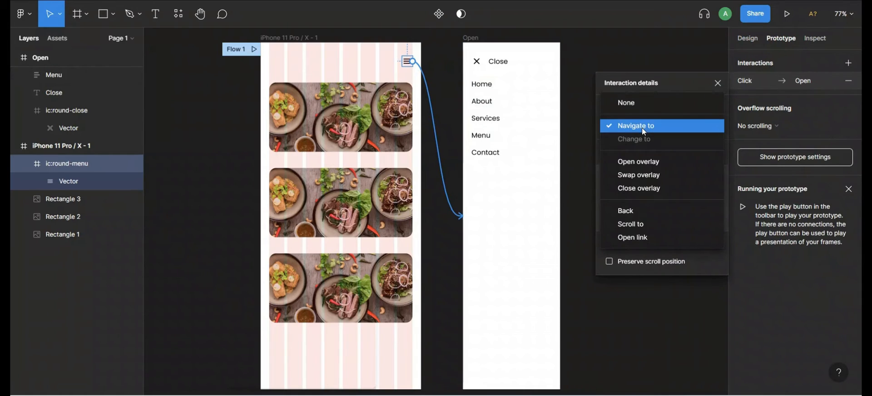
pyautogui.click(630, 166)
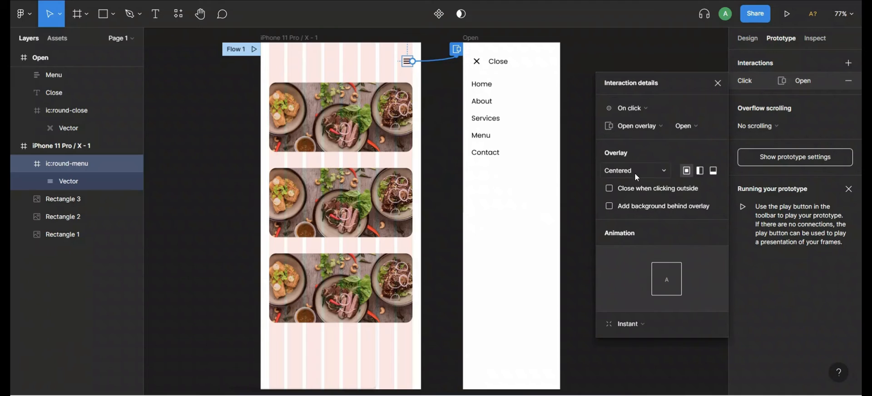
# Position the sidebar overlay at Top right and enable closing it when clicking outside.
pyautogui.click(701, 174)
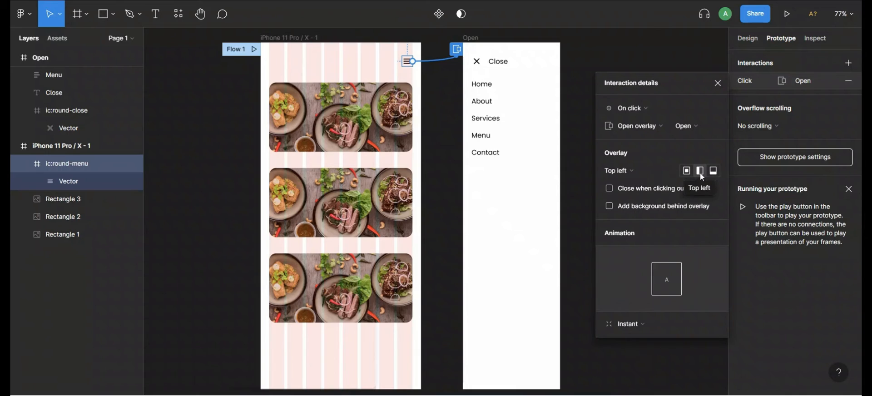
pyautogui.click(637, 173)
pyautogui.click(640, 200)
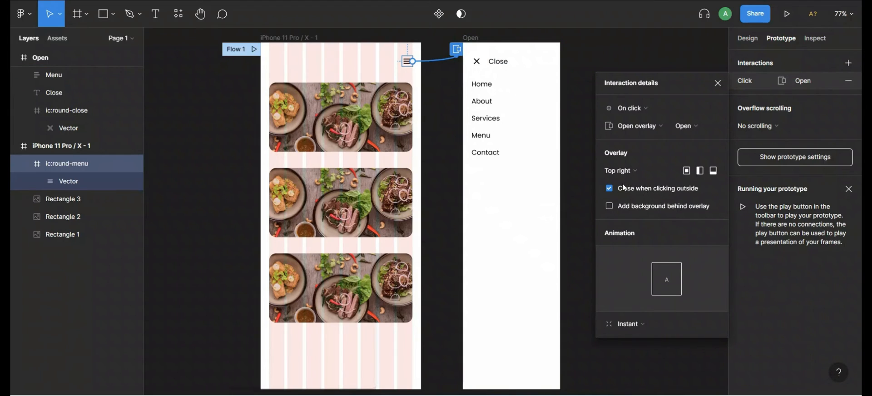
# Add a background behind the sidebar overlay and set its opacity to 40%.
pyautogui.click(609, 207)
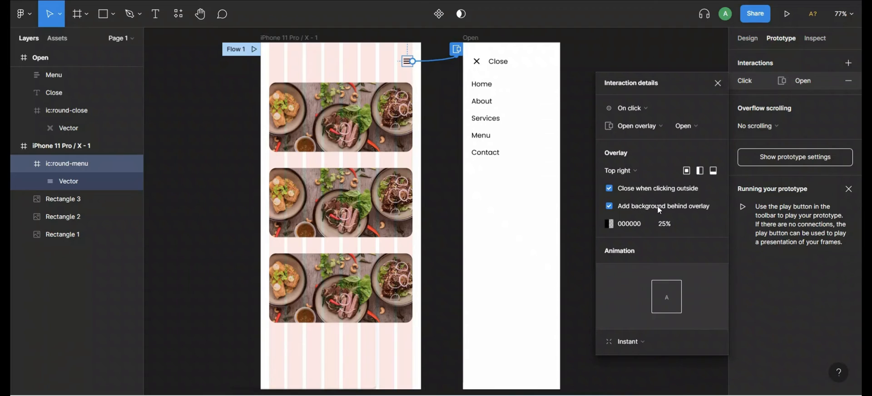
pyautogui.click(664, 225)
pyautogui.write('40')
pyautogui.press('Return')
# Set the overlay's opening animation to Move in with a duration of 1200 ms and close the interaction details.
pyautogui.click(625, 342)
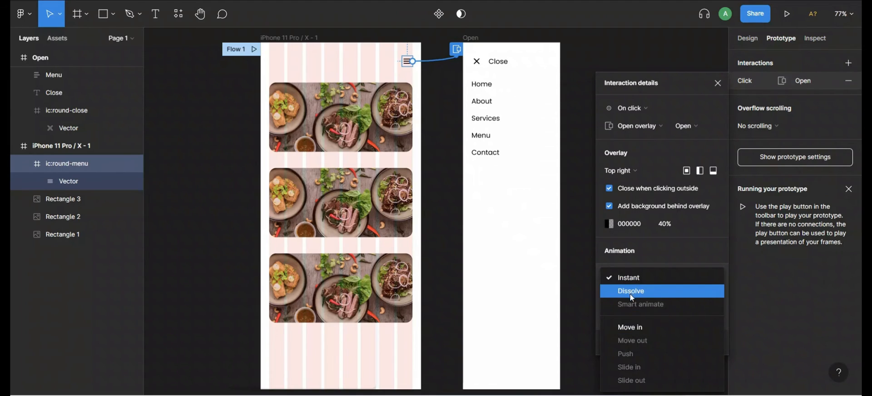
pyautogui.click(638, 328)
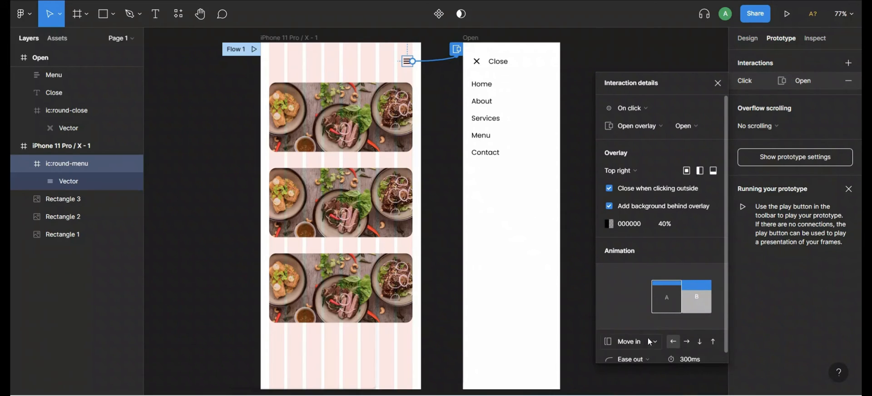
pyautogui.scroll(-1, 648, 338)
pyautogui.click(690, 353)
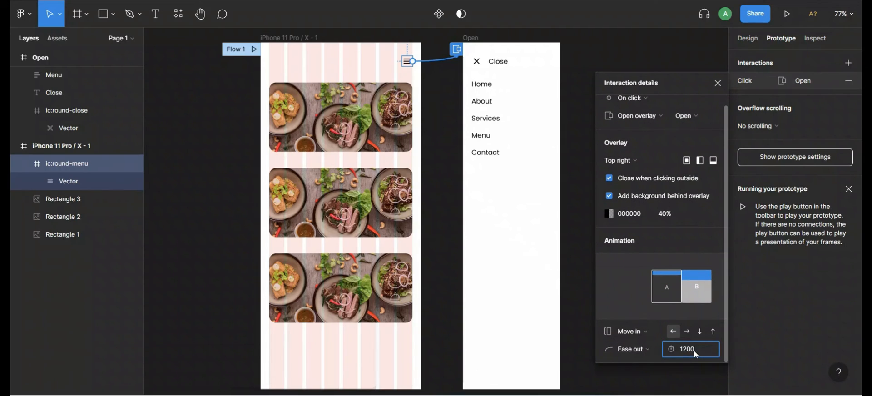
pyautogui.press('Return')
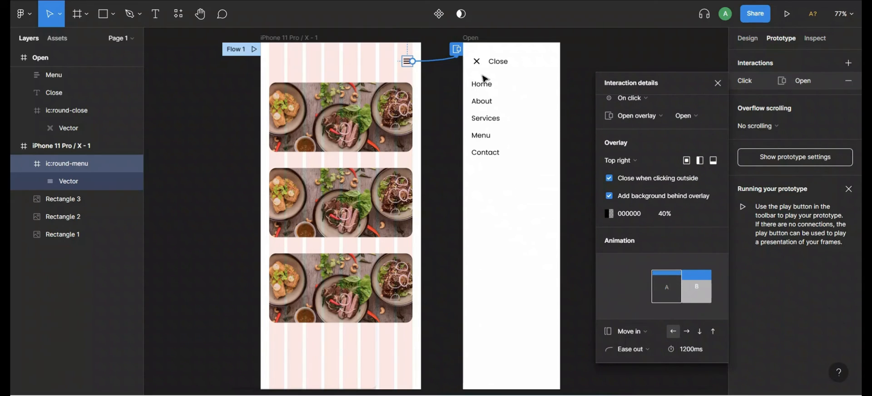
pyautogui.click(718, 83)
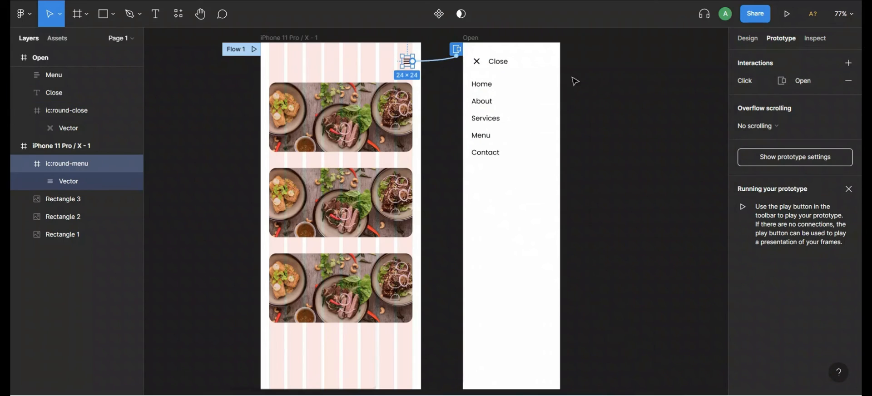
# Give the sidebar's close icon an on-click interaction with the Close overlay action.
pyautogui.click(477, 64)
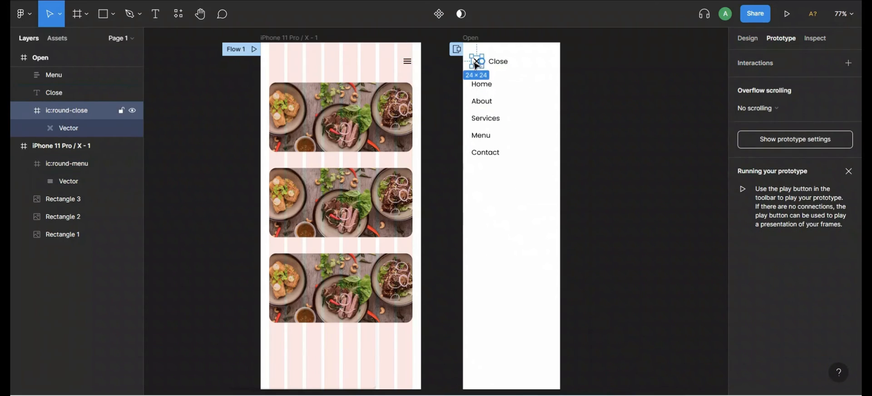
pyautogui.moveTo(483, 63); pyautogui.dragTo(422, 122)
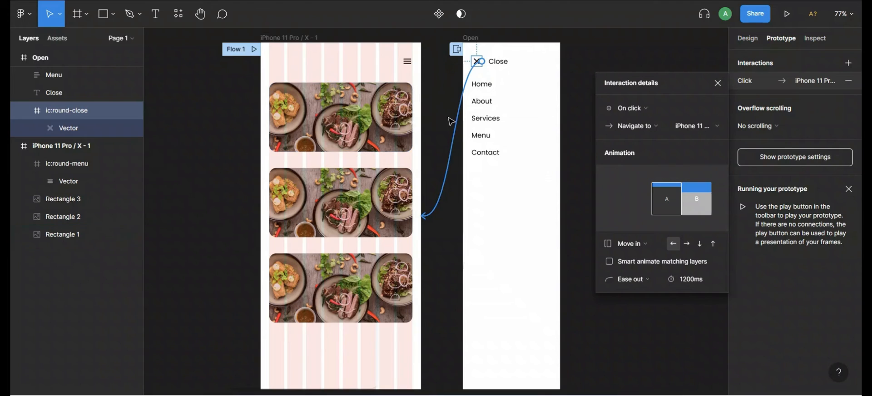
pyautogui.click(657, 125)
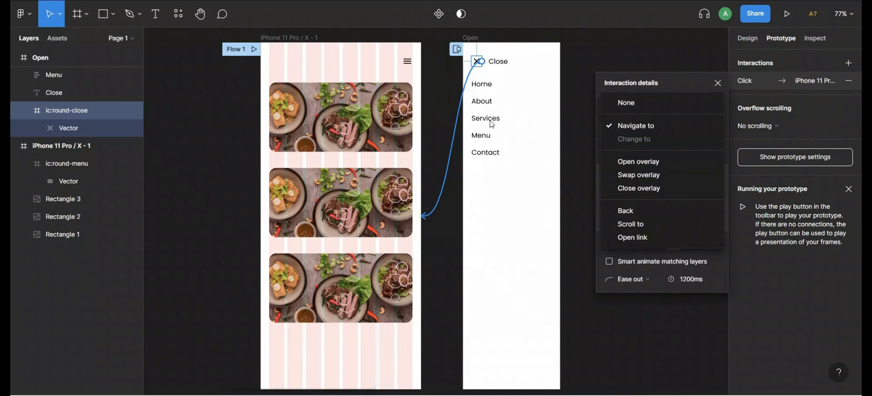
pyautogui.click(634, 188)
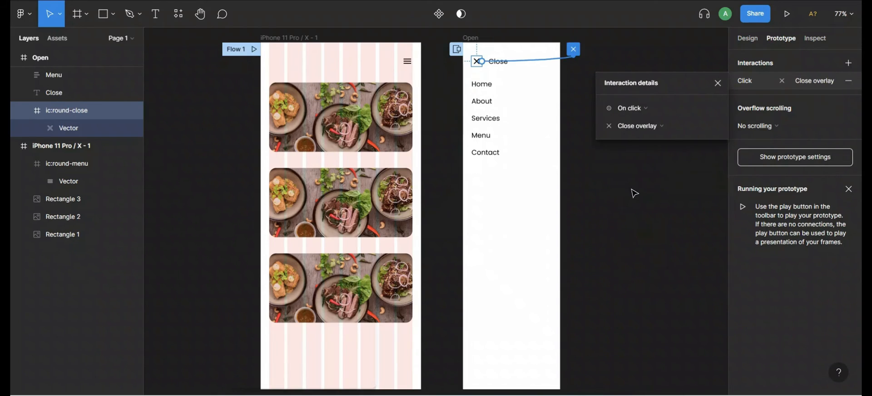
pyautogui.click(718, 84)
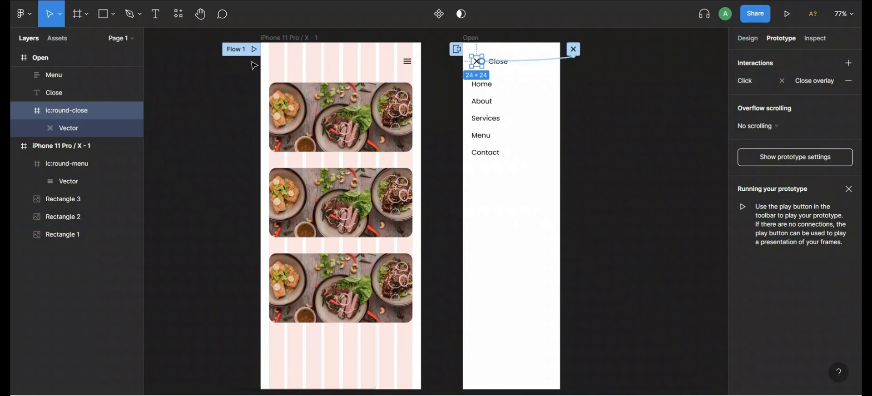
# Select the phone screen frame that starts Flow 1 and run its prototype presentation.
pyautogui.click(237, 51)
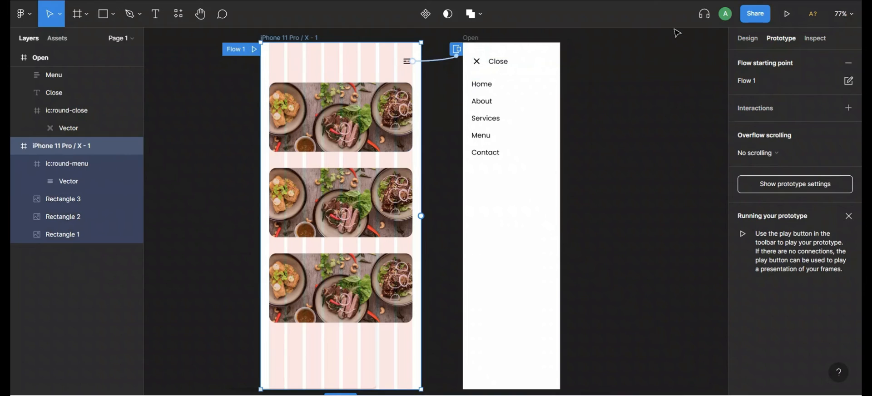
pyautogui.click(784, 25)
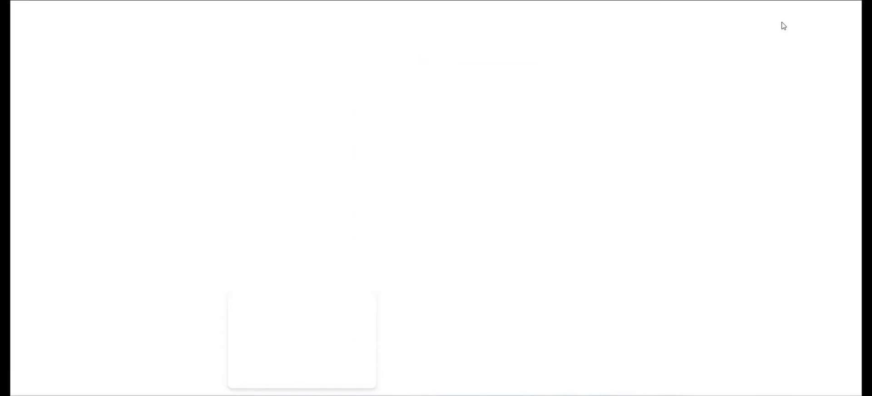